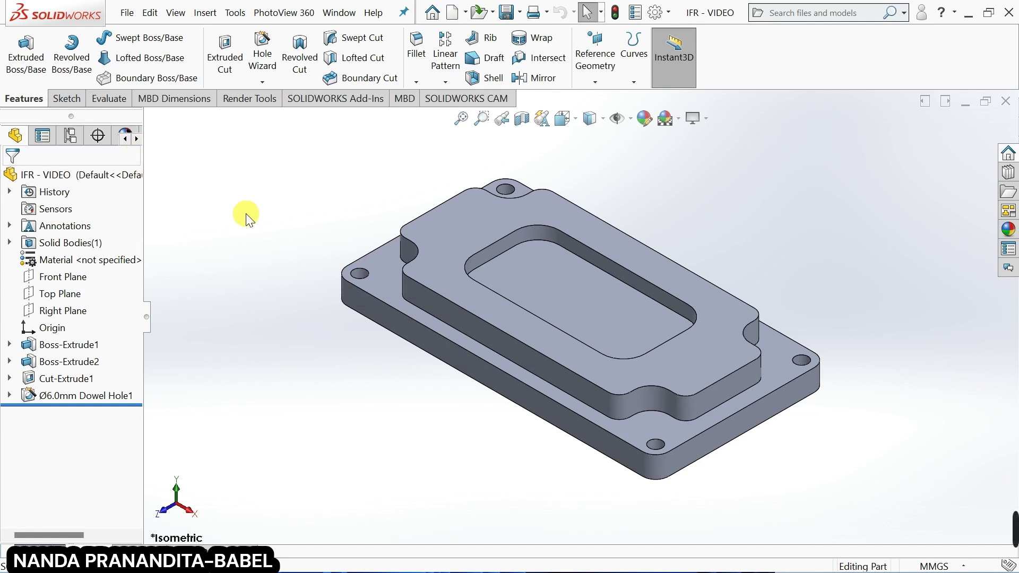
Step: Display the SOLIDWORKS CAM NC Manager feature tree for the part
left_click(135, 137)
left_click(136, 136)
left_click(136, 137)
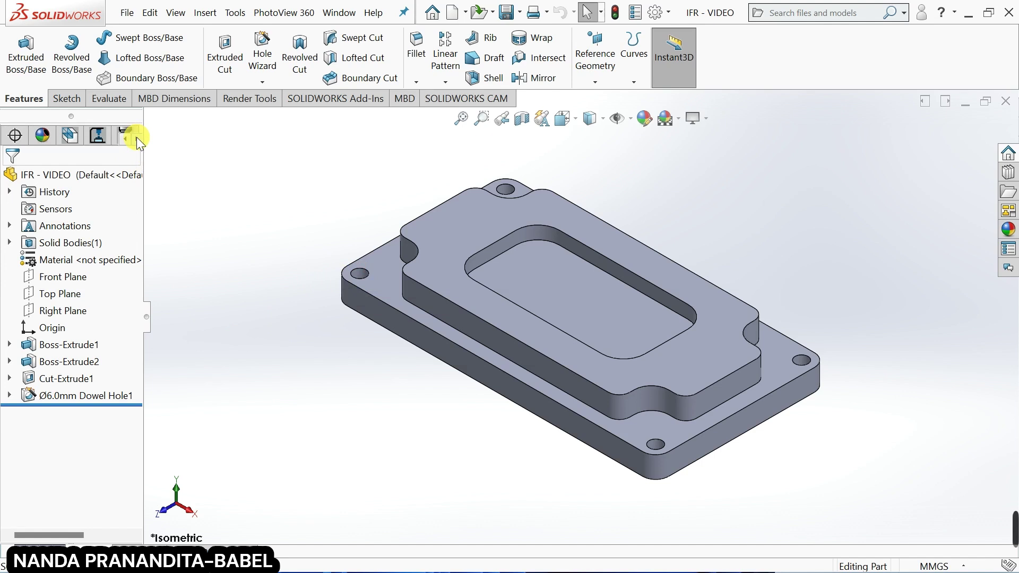
left_click(79, 140)
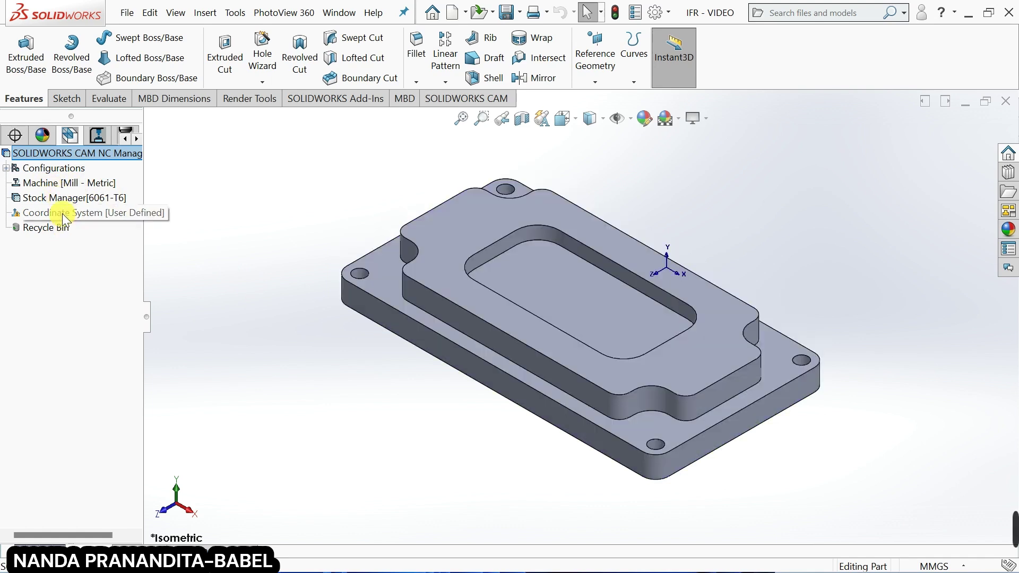
Step: Set the post processor of the Mill - Metric machine to MILL\ACRAMATIC-2100
left_click(65, 183)
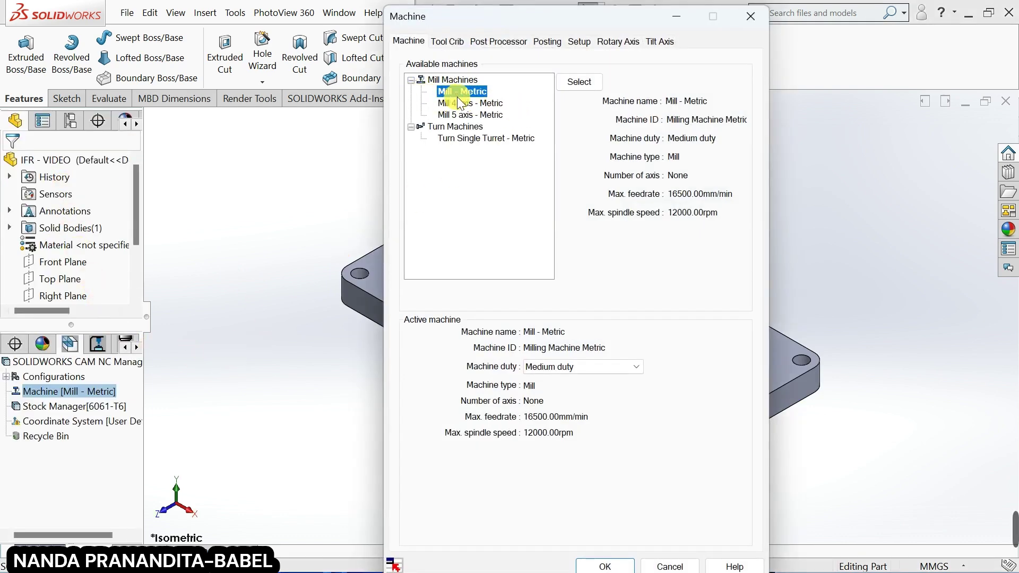
left_click(505, 43)
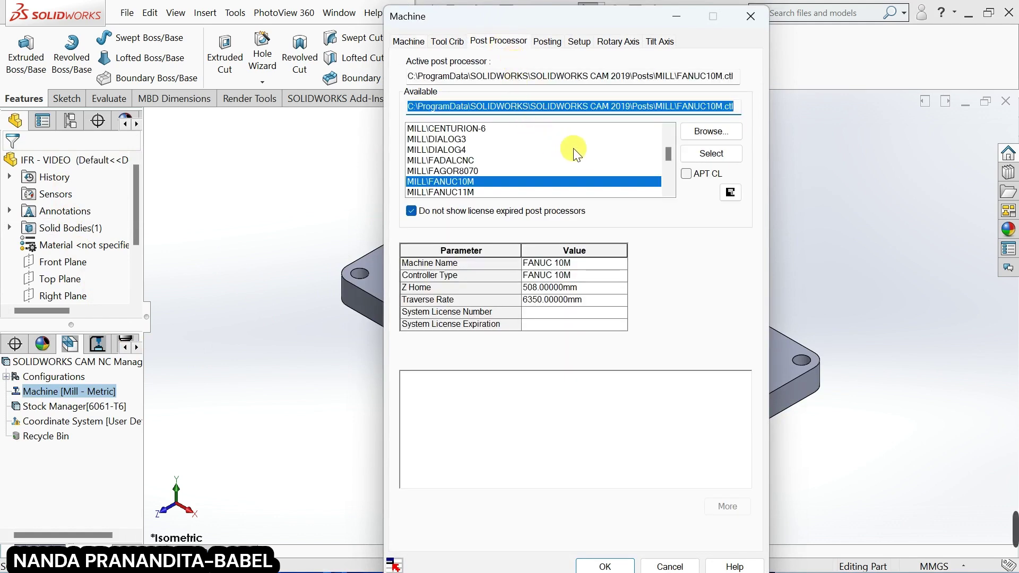
left_click_drag(669, 152, 671, 136)
left_click(467, 160)
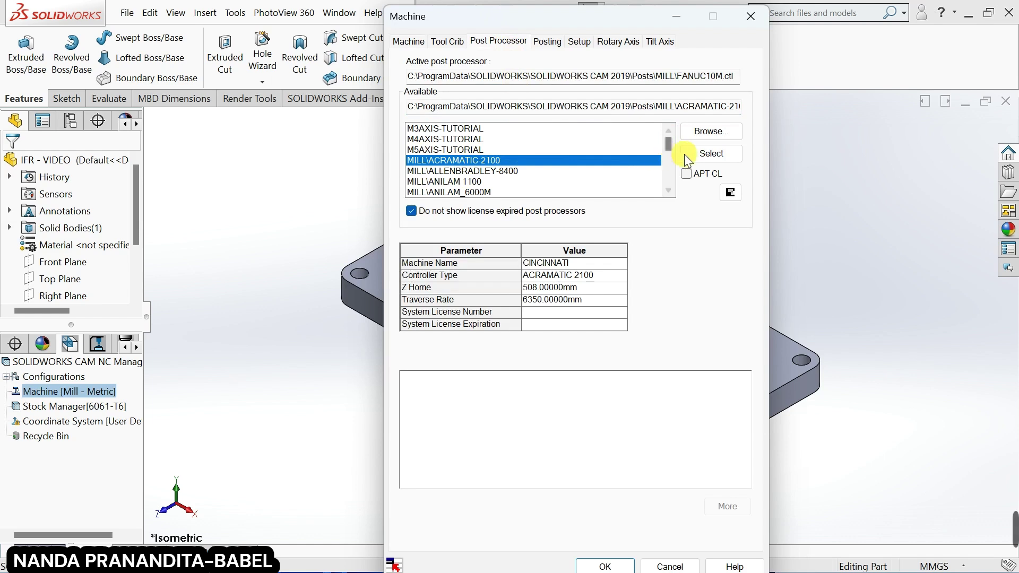
left_click(705, 154)
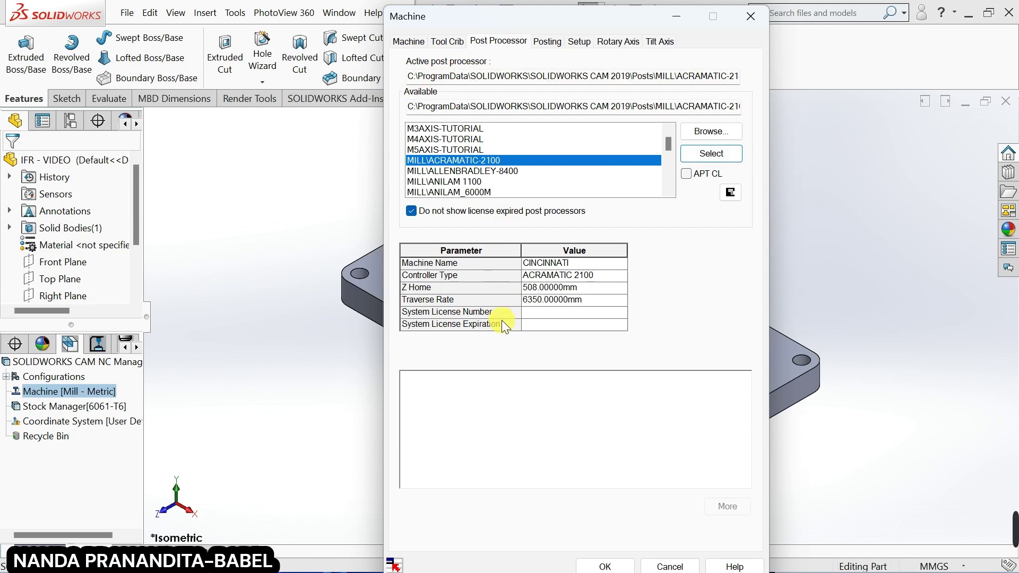
left_click(596, 565)
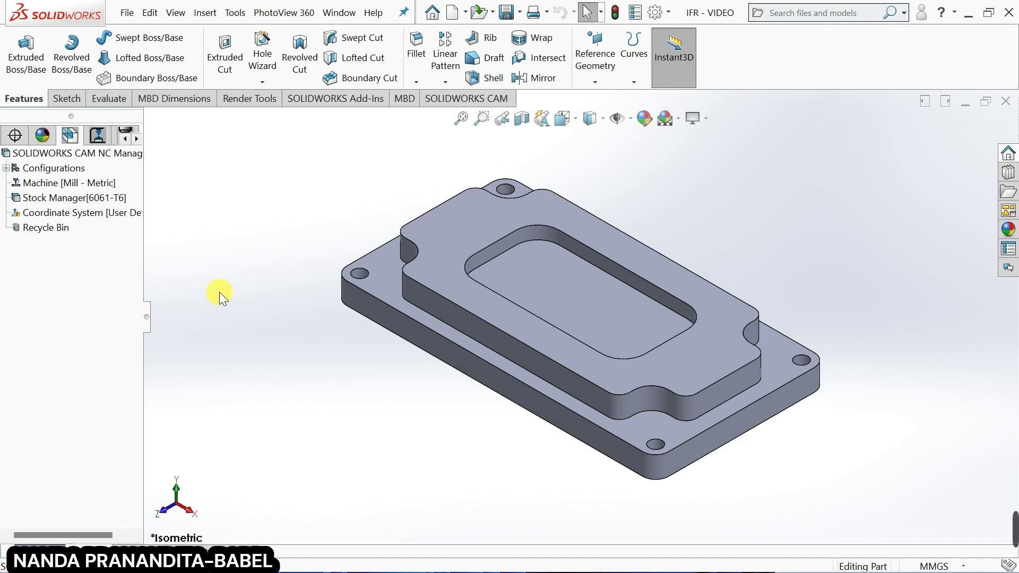
Step: Open the stock definition and unlink the positive and negative bounding box offsets in X, Y and Z
double_click(73, 202)
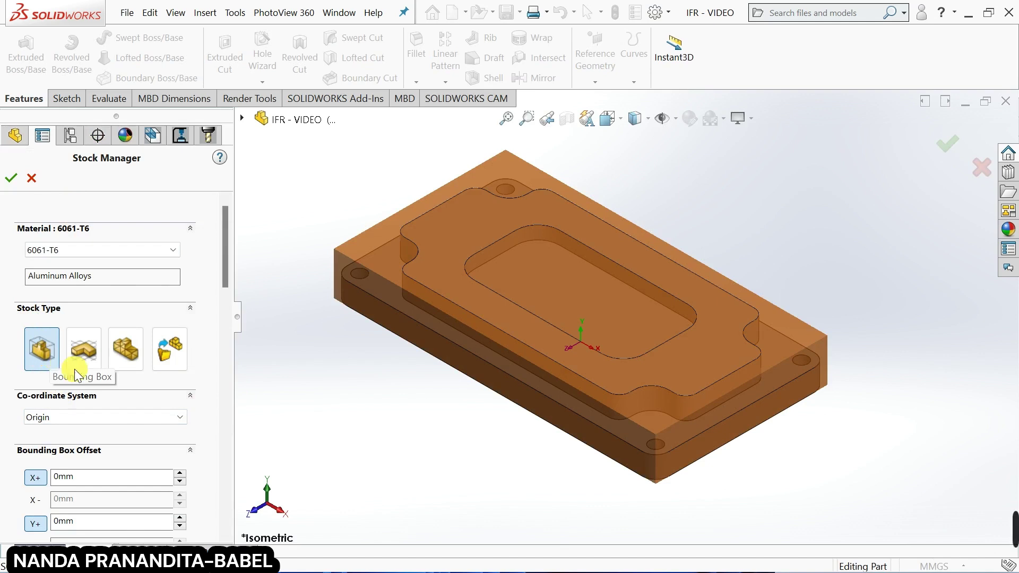
left_click_drag(227, 276, 224, 317)
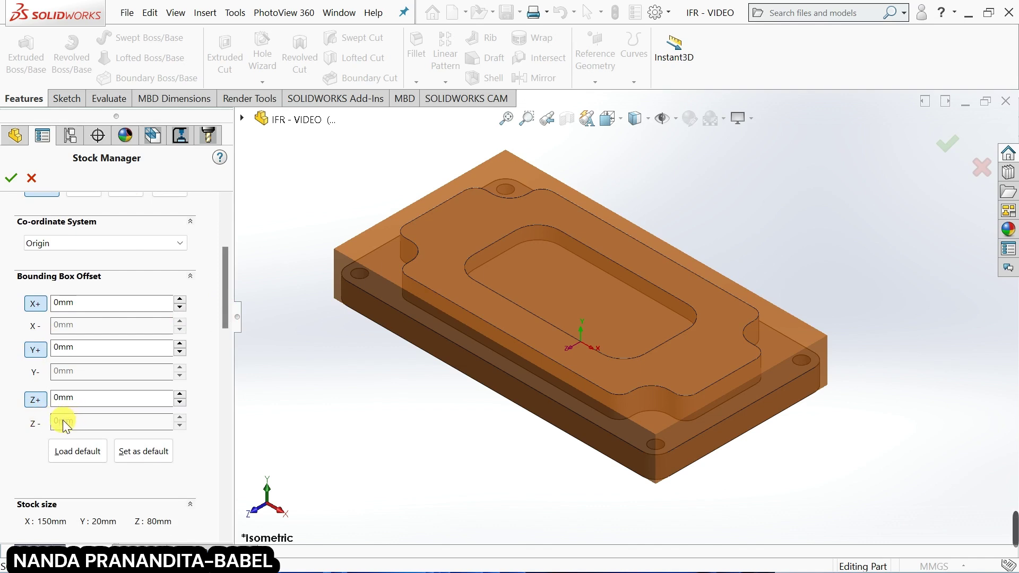
left_click(37, 307)
left_click(33, 349)
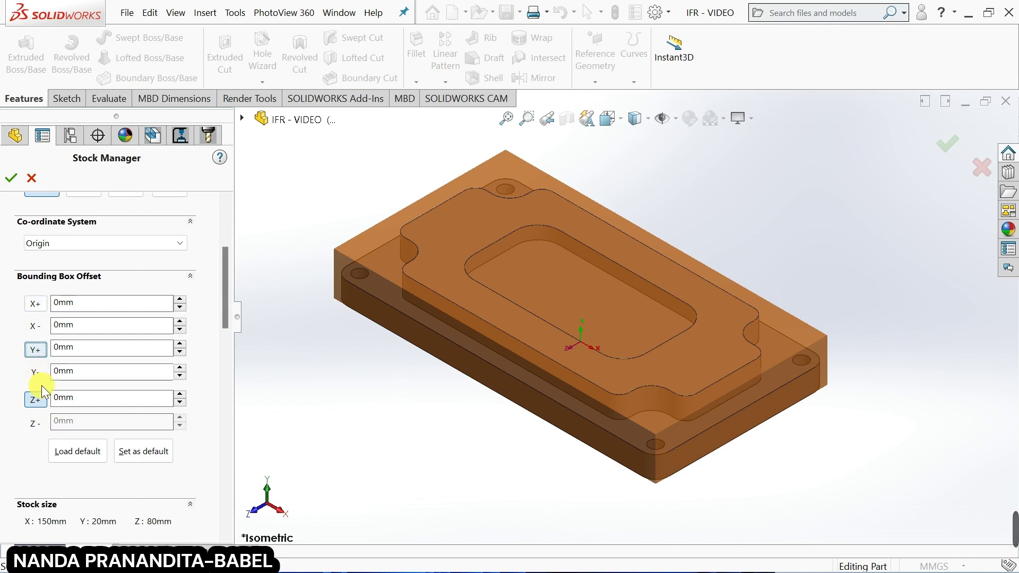
left_click(35, 399)
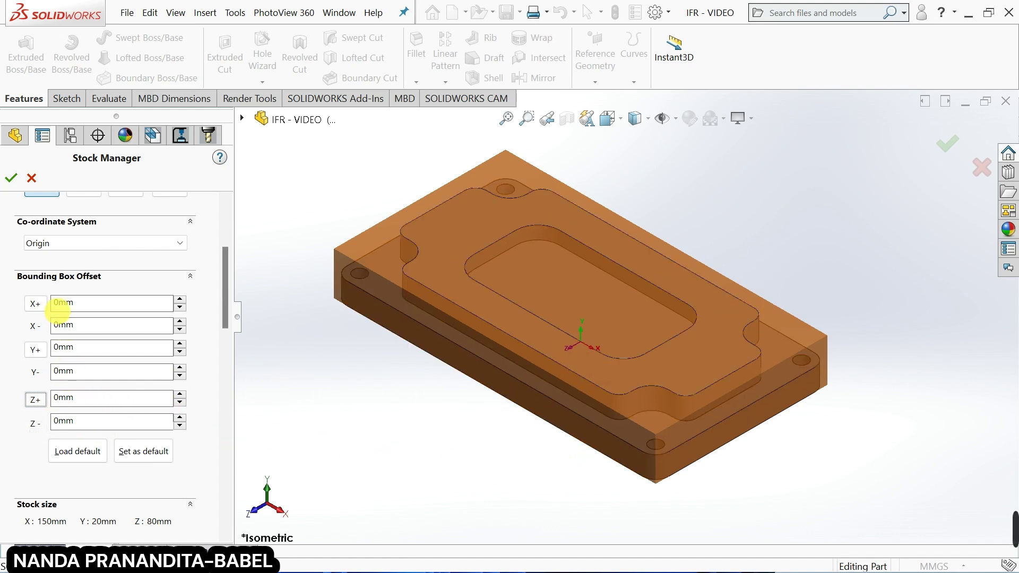
Step: Set the stock's bounding box offsets to 2 mm for X+, X- and Y+, and 10 mm for Y-
left_click_drag(58, 302, 51, 307)
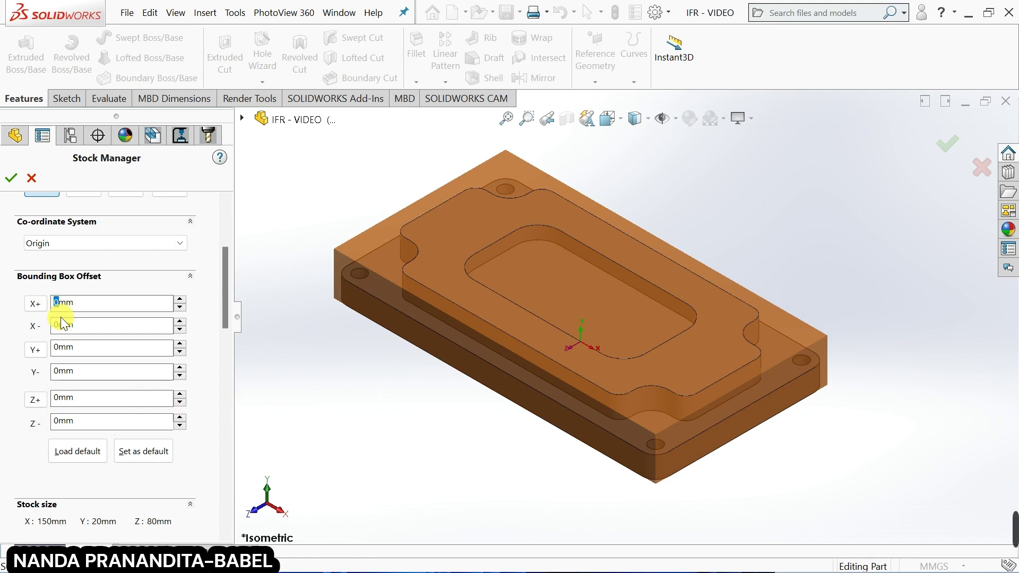
type("2")
type("2")
left_click_drag(57, 325, 51, 348)
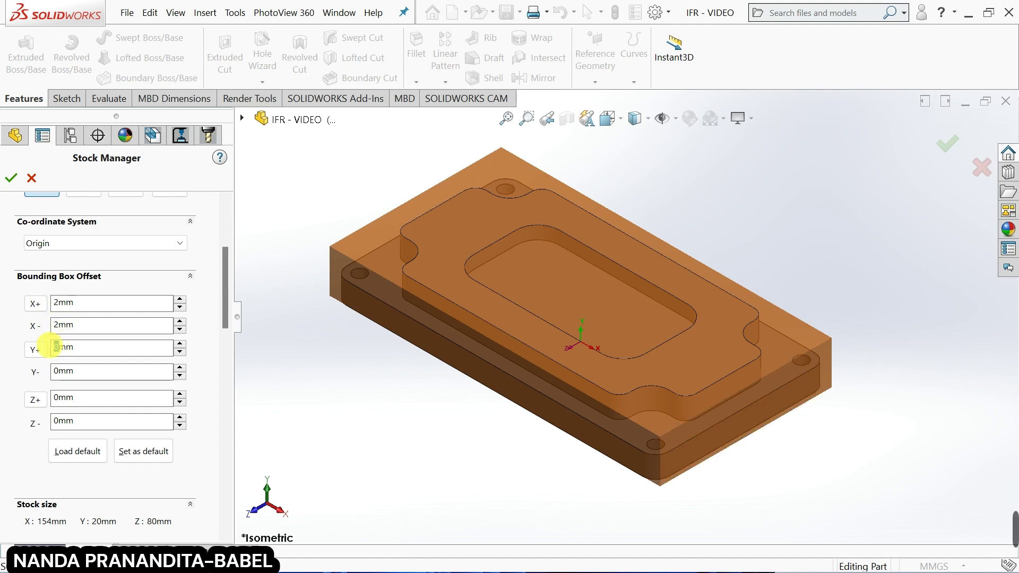
type("2")
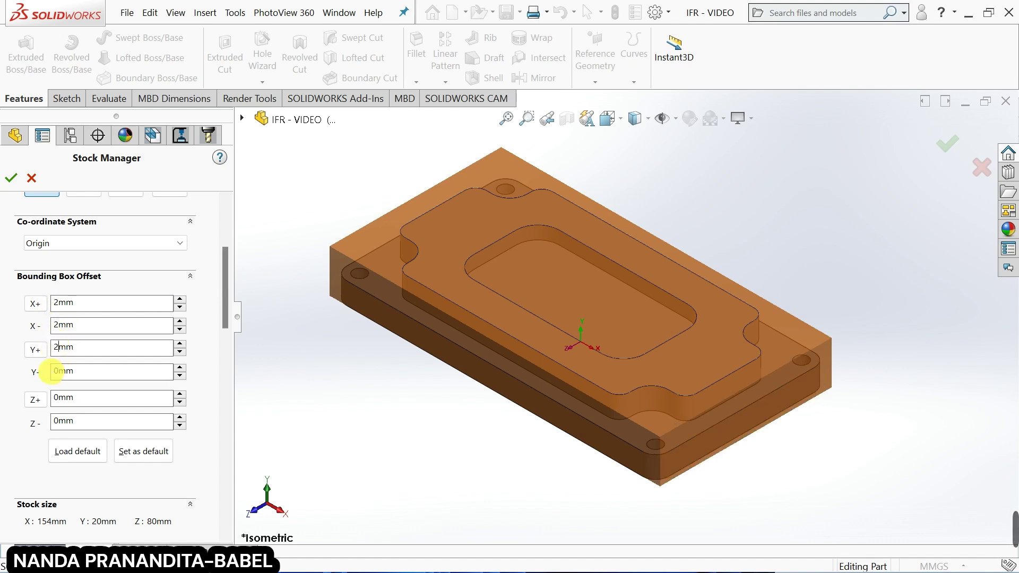
left_click(51, 371)
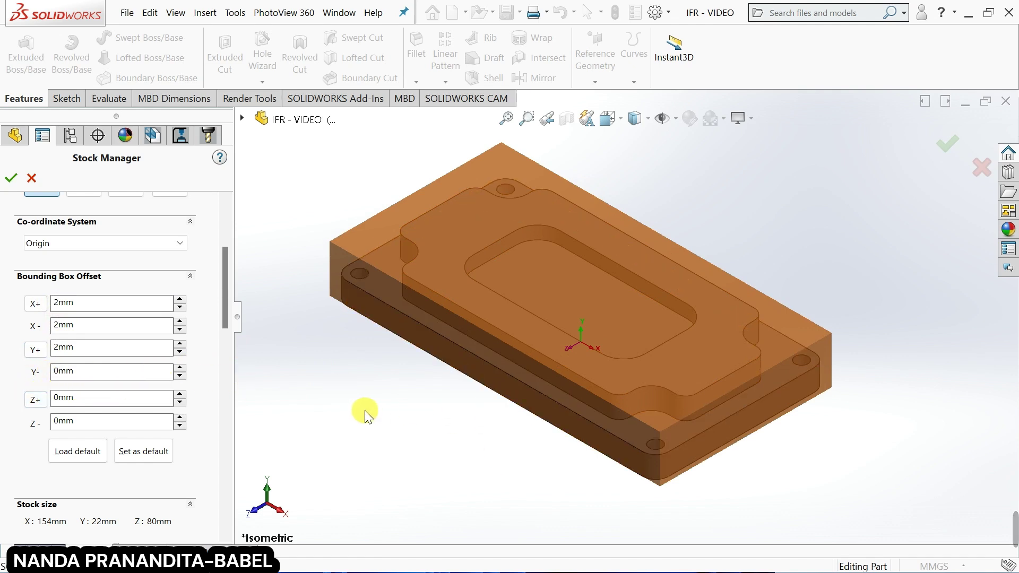
type("1")
left_click(113, 347)
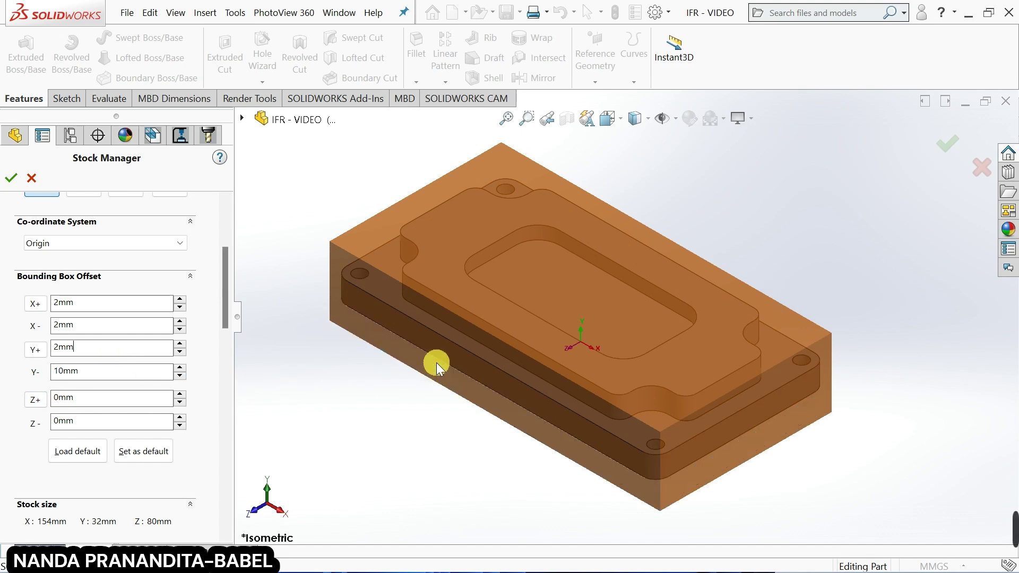
Step: Set the stock's Z+ and Z- bounding box offsets to 2 mm and accept the stock definition
left_click_drag(59, 399, 54, 421)
type("2")
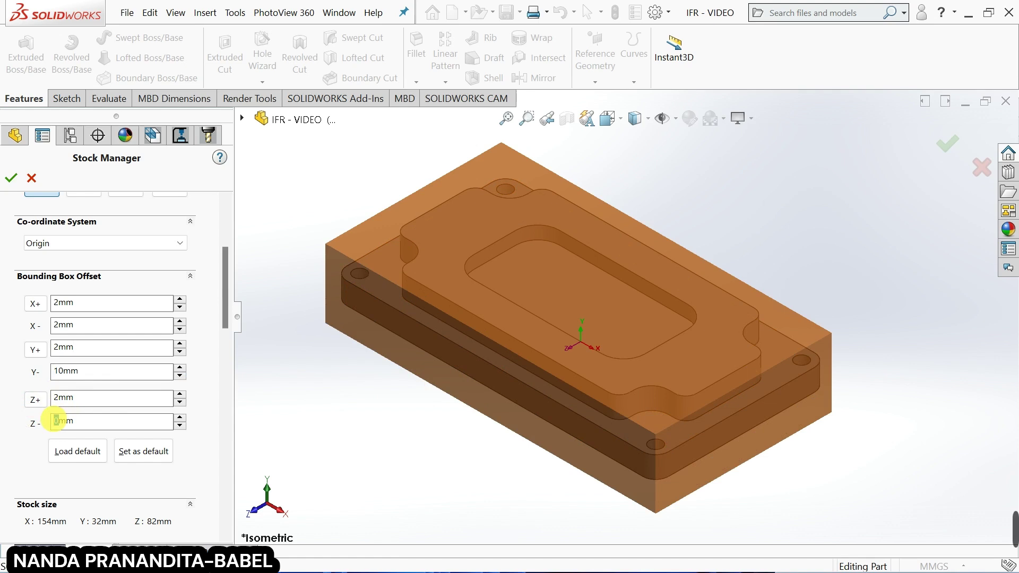
type("2")
left_click(102, 404)
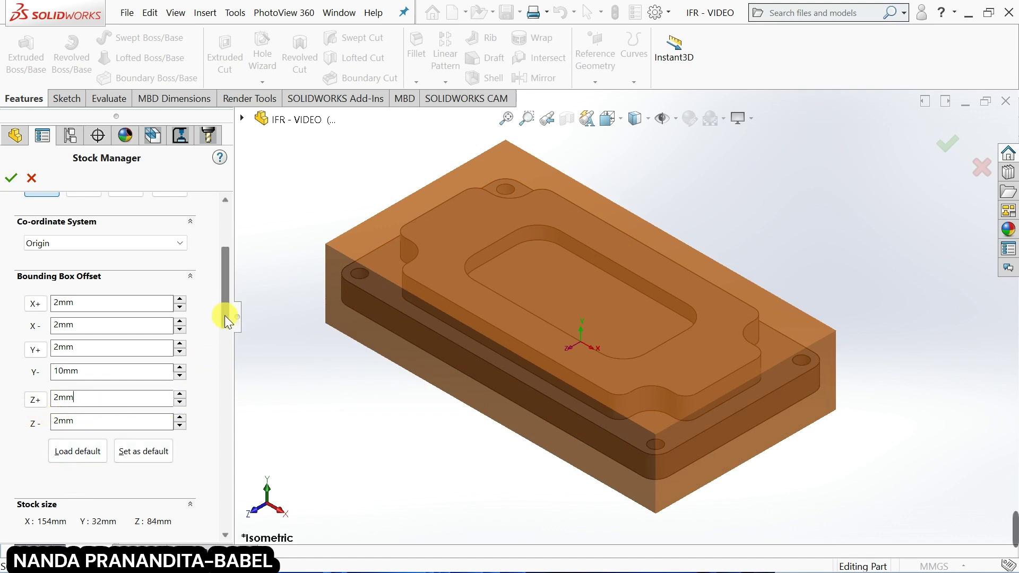
scroll(225, 315, "down", 3)
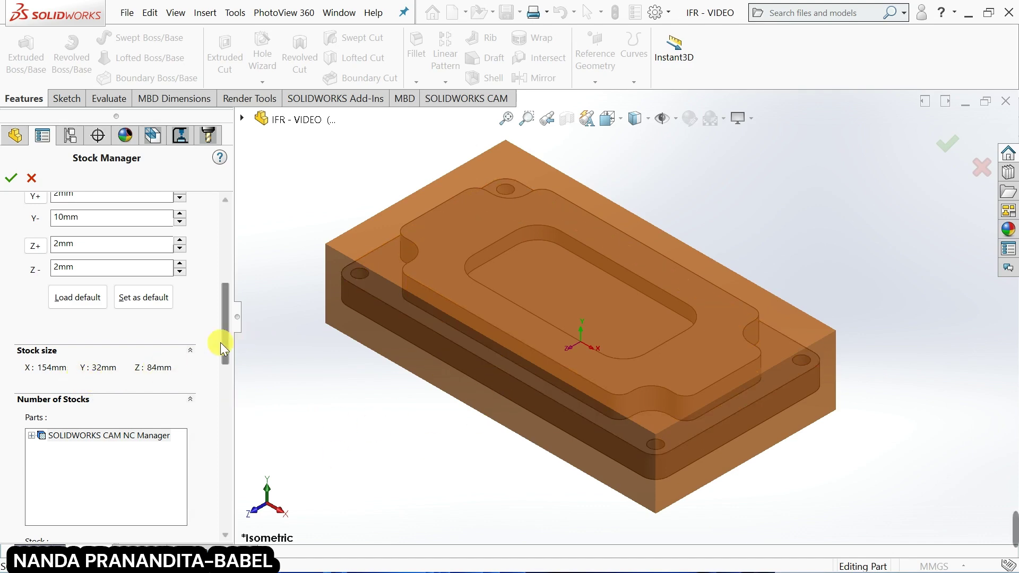
left_click_drag(223, 342, 222, 253)
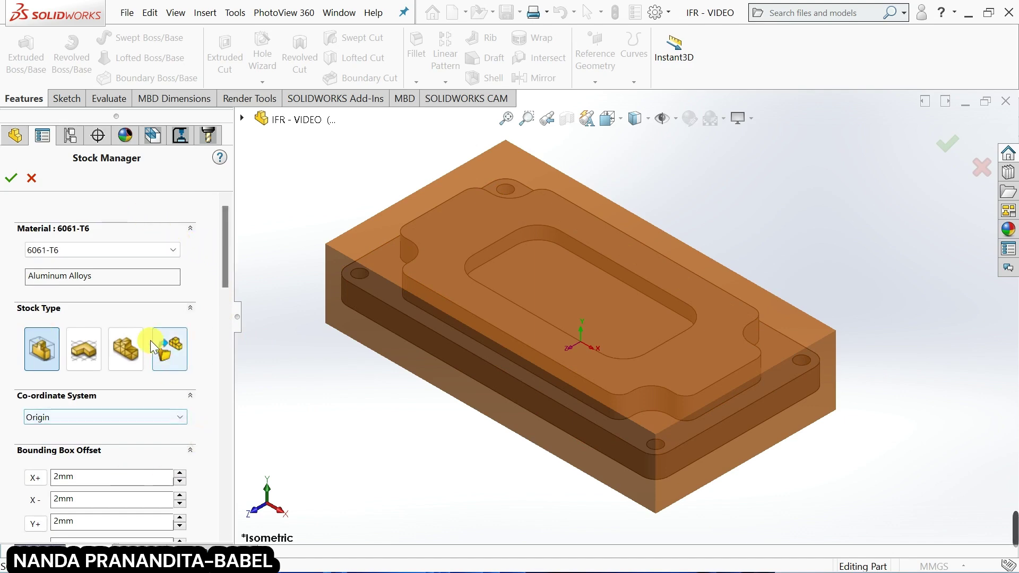
left_click(12, 180)
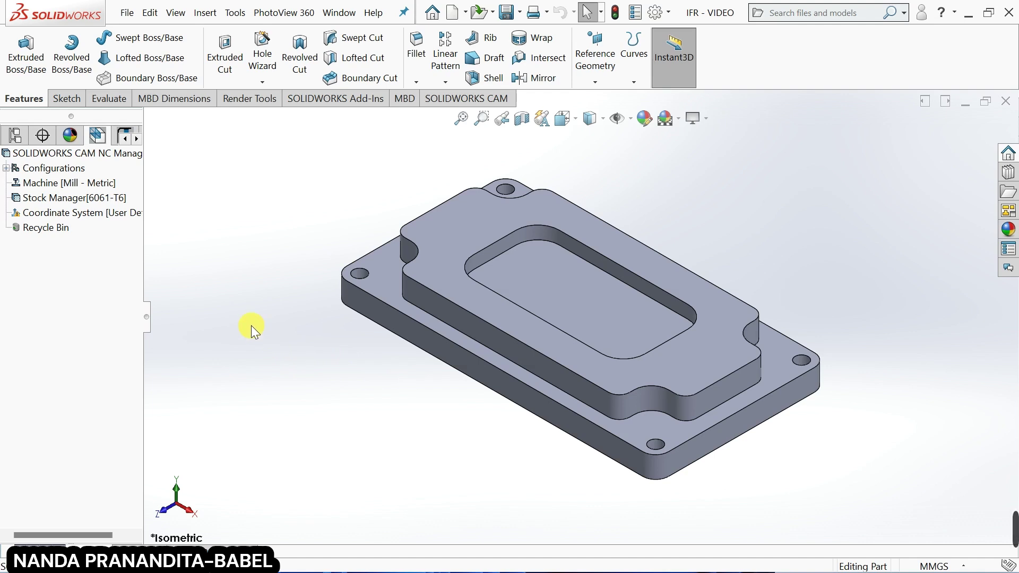
Step: Edit the fixture coordinate system and place its origin at the top-face centre vertex of the stock bounding box
right_click(72, 211)
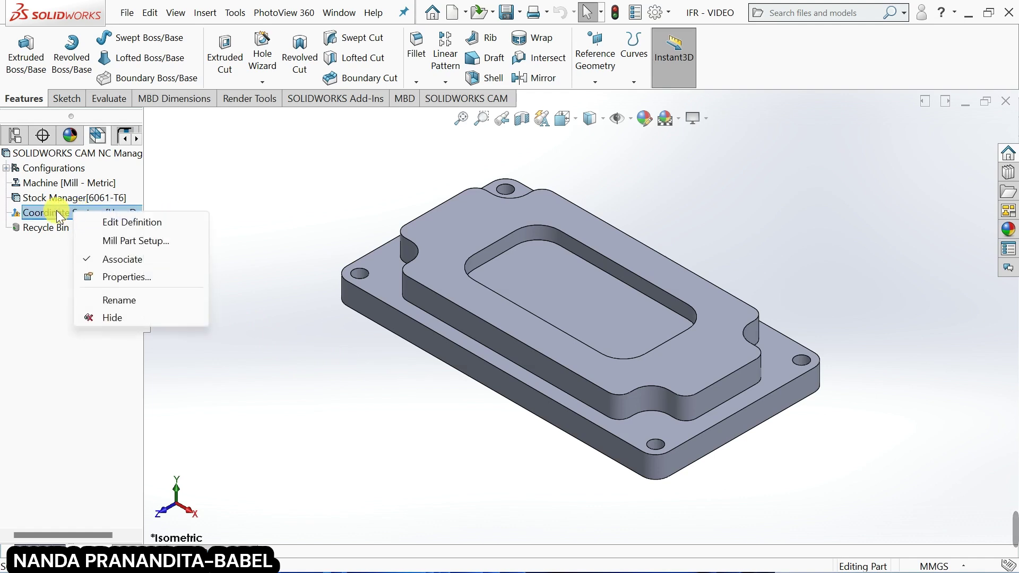
left_click(57, 211)
double_click(81, 211)
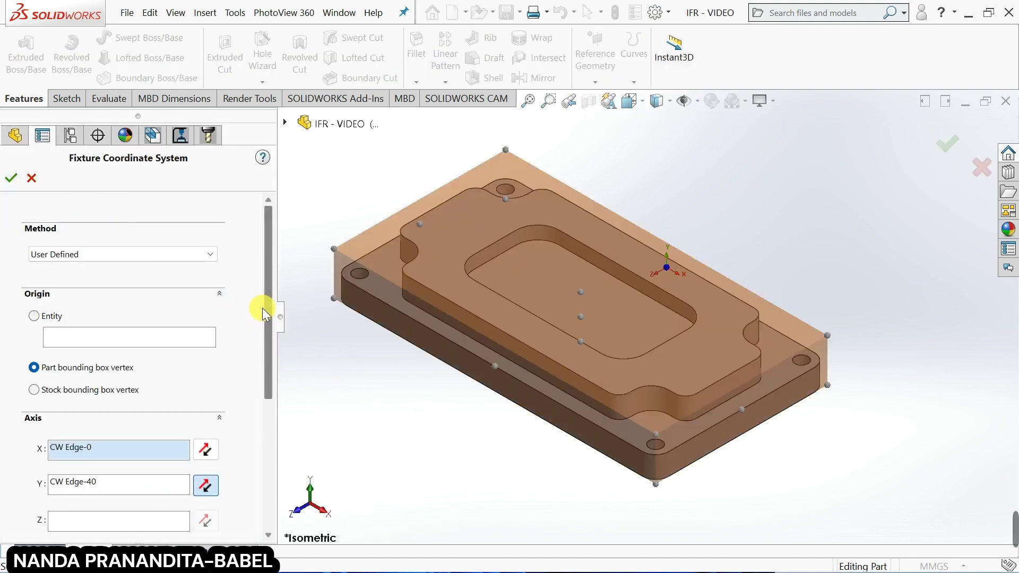
mouse_move(263, 308)
left_mouse_down()
mouse_move(265, 335)
mouse_move(267, 310)
left_mouse_up()
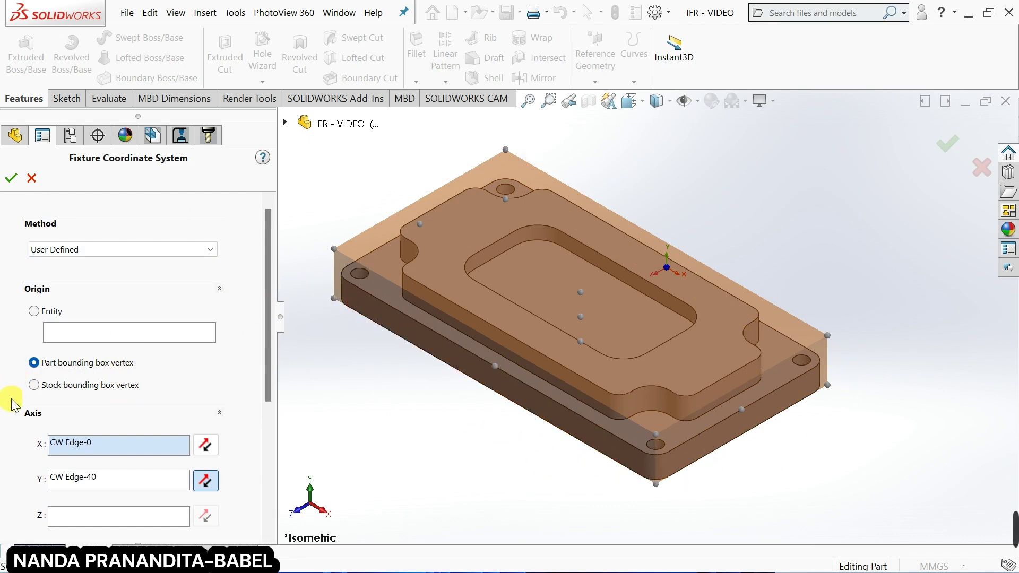
left_click(36, 386)
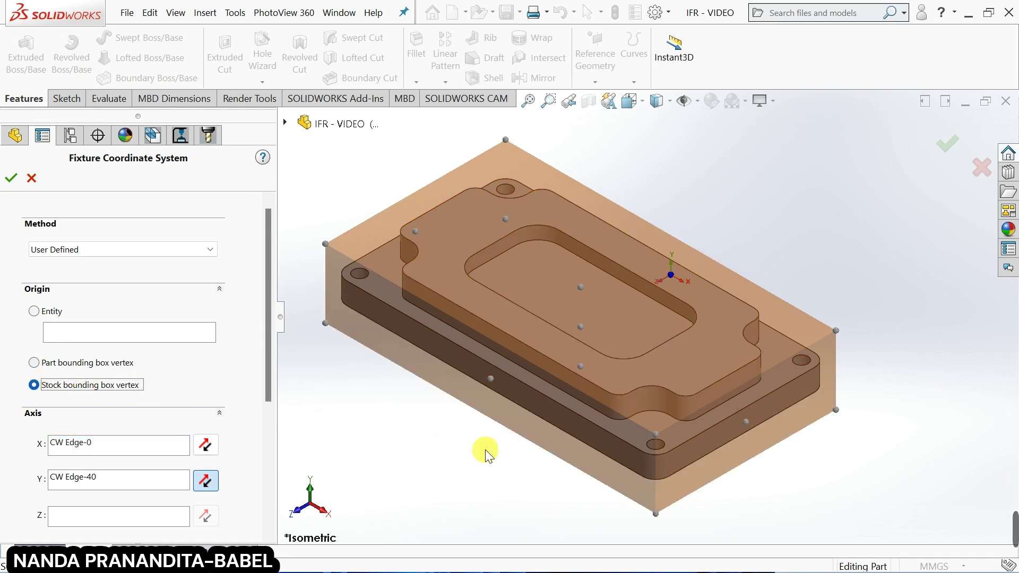
middle_click_drag(485, 450, 487, 427)
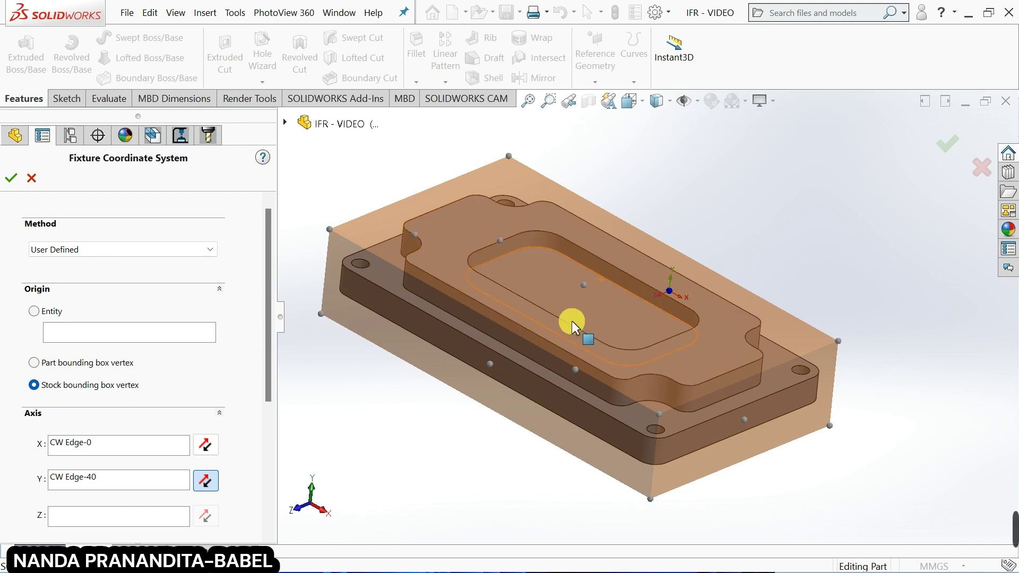
left_click(584, 283)
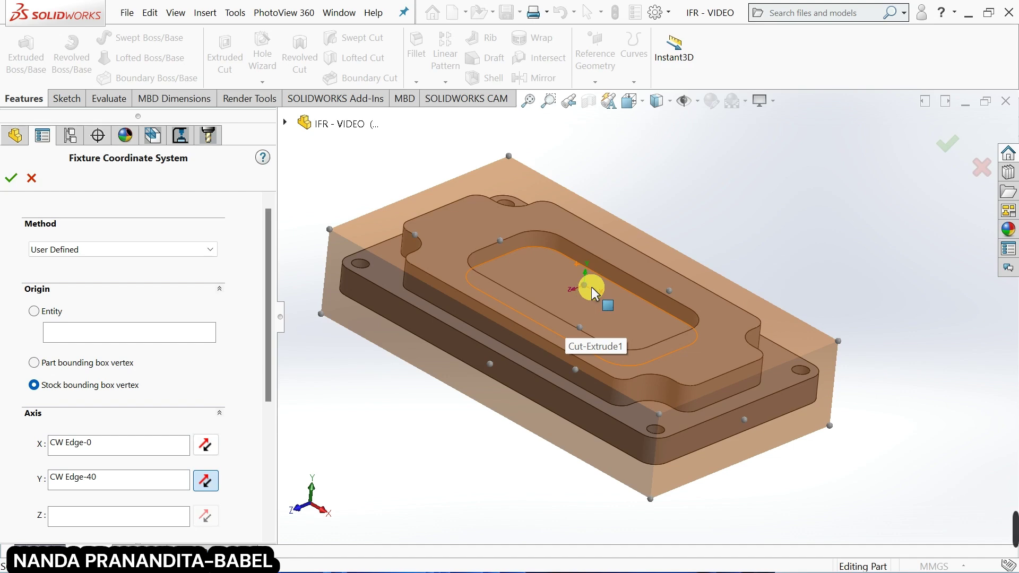
Step: Try to define the fixture coordinate system's Z axis with the vertical edge at the front corner of the base
left_click_drag(269, 341, 266, 384)
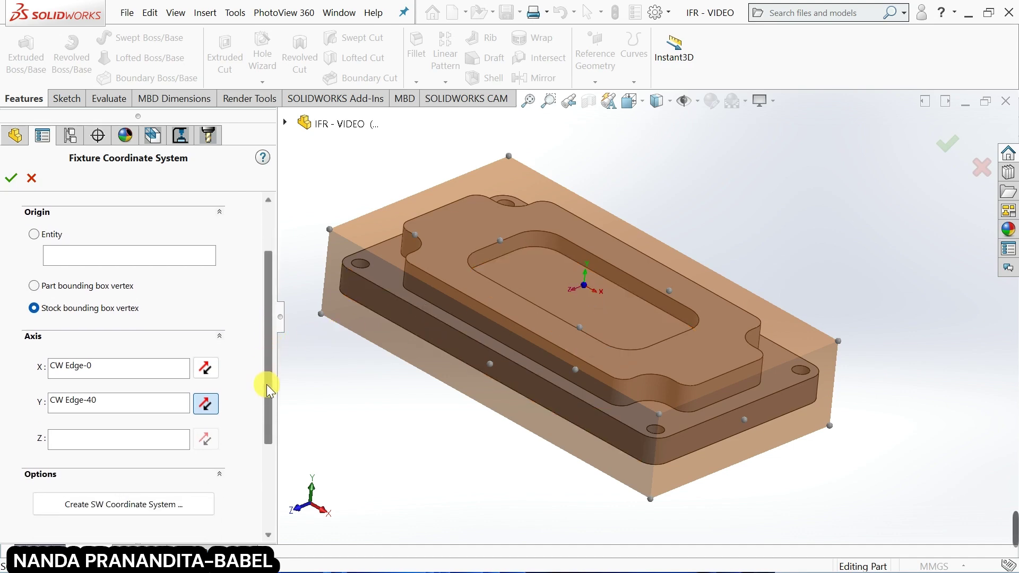
left_click(85, 440)
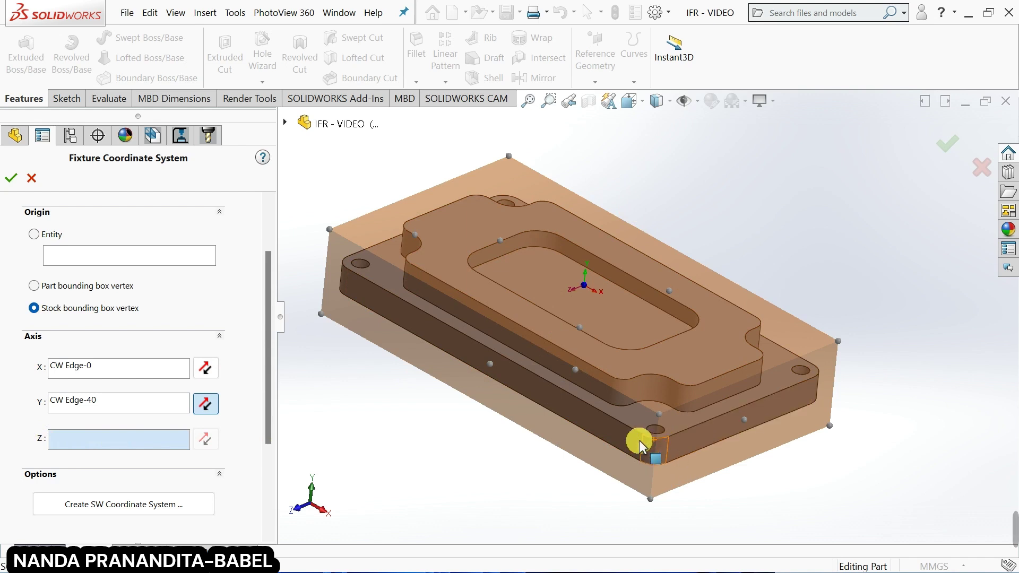
left_click(666, 446)
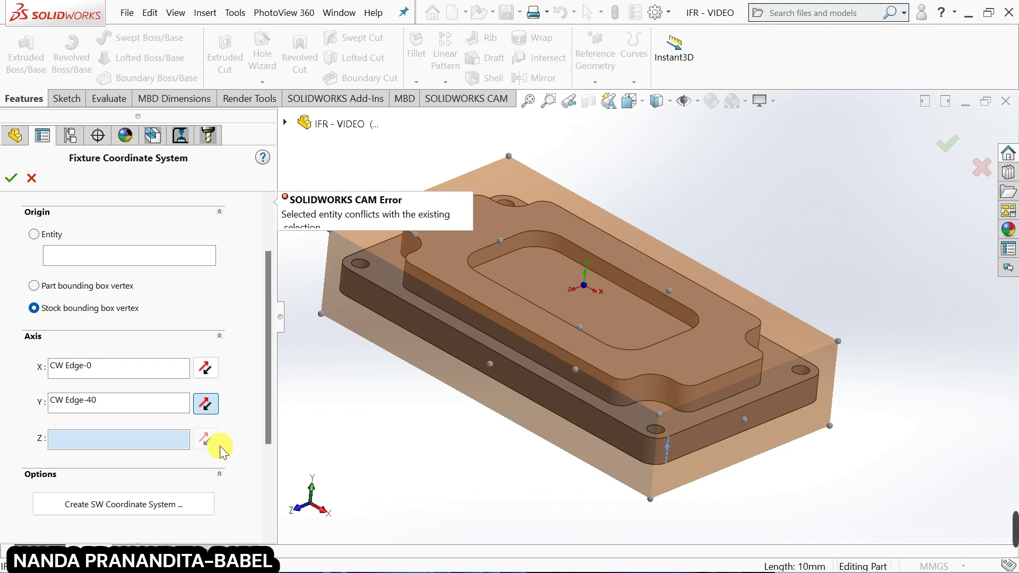
left_click(151, 440)
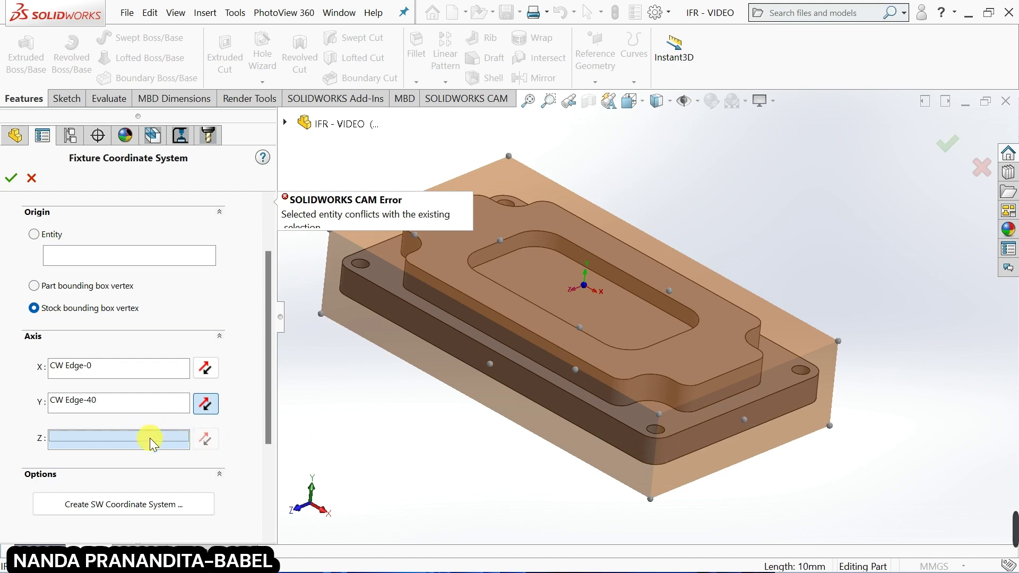
left_click(669, 447)
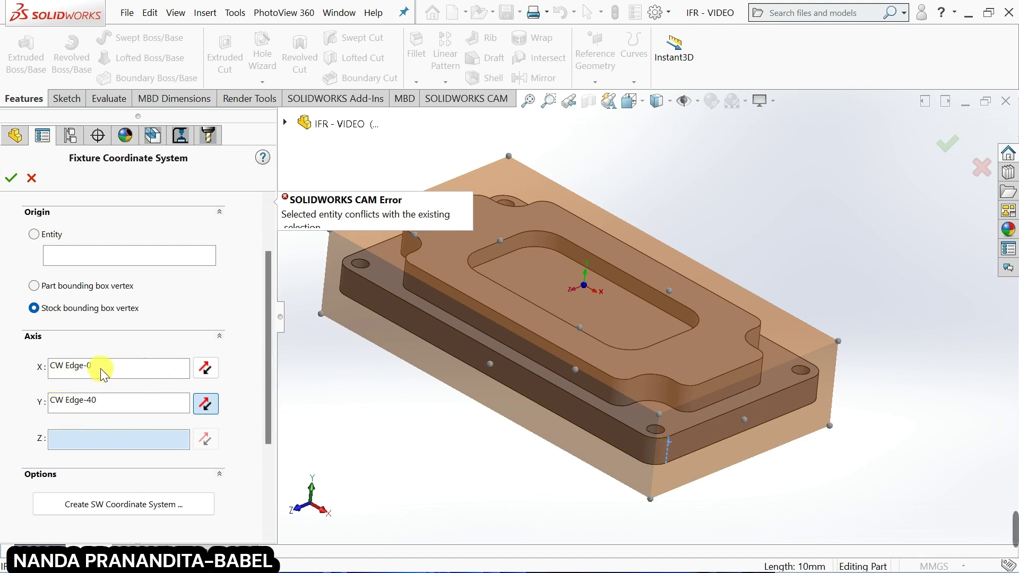
Step: Define the fixture coordinate system's Y axis with the raised block's short top edge, reverse it so Z points upward, and accept
left_click(107, 401)
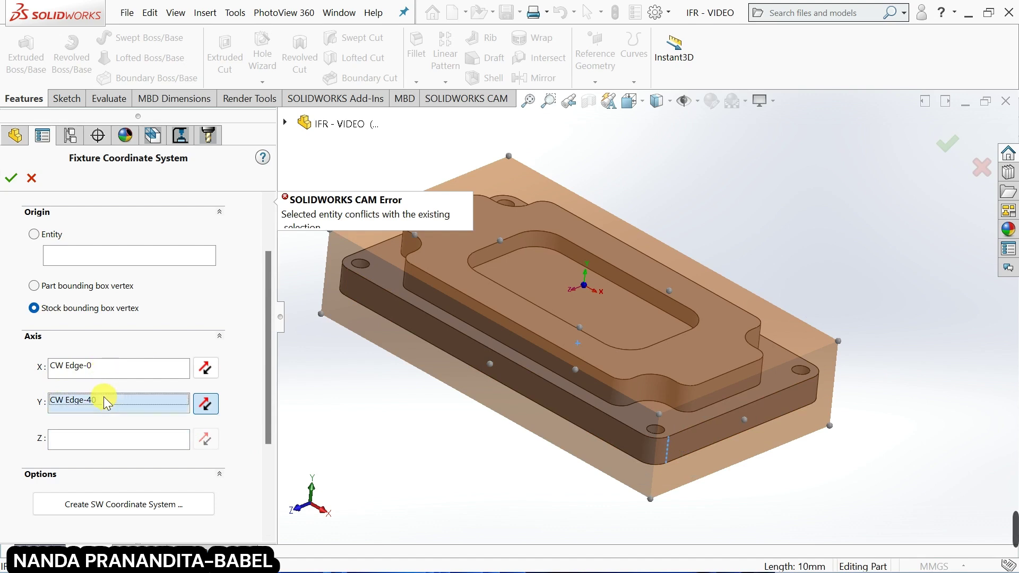
left_click(721, 376)
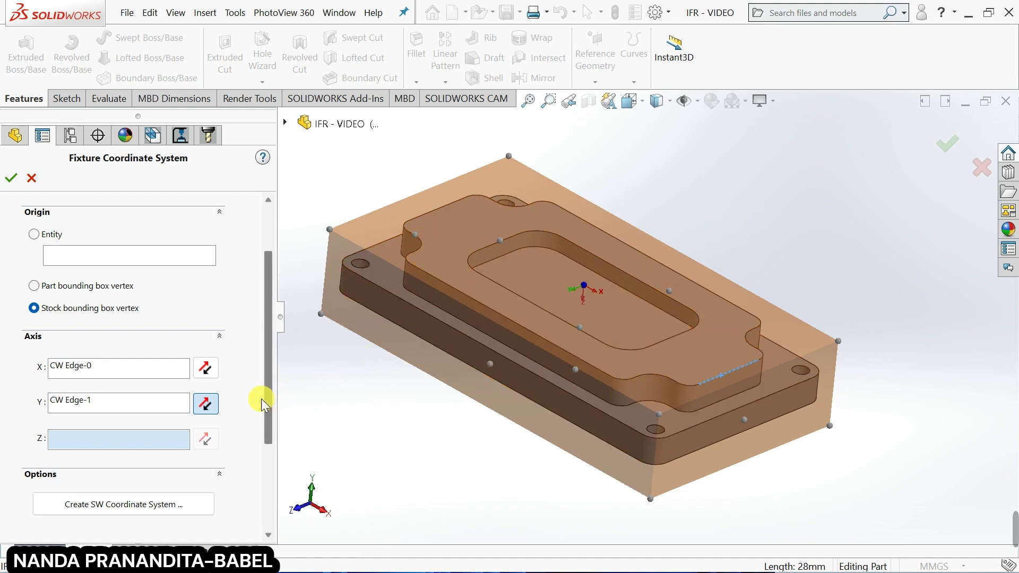
left_click(206, 404)
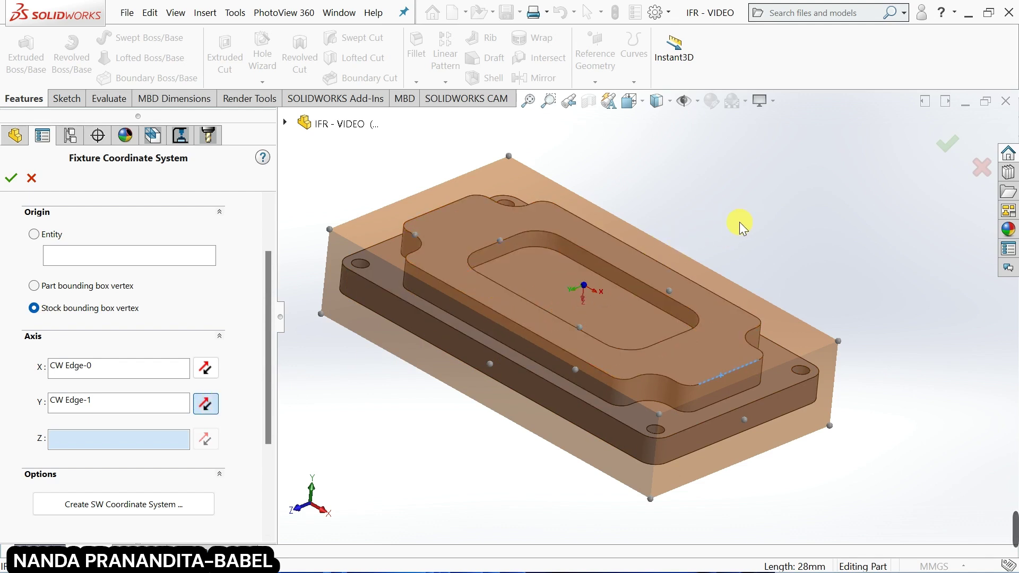
left_click(203, 404)
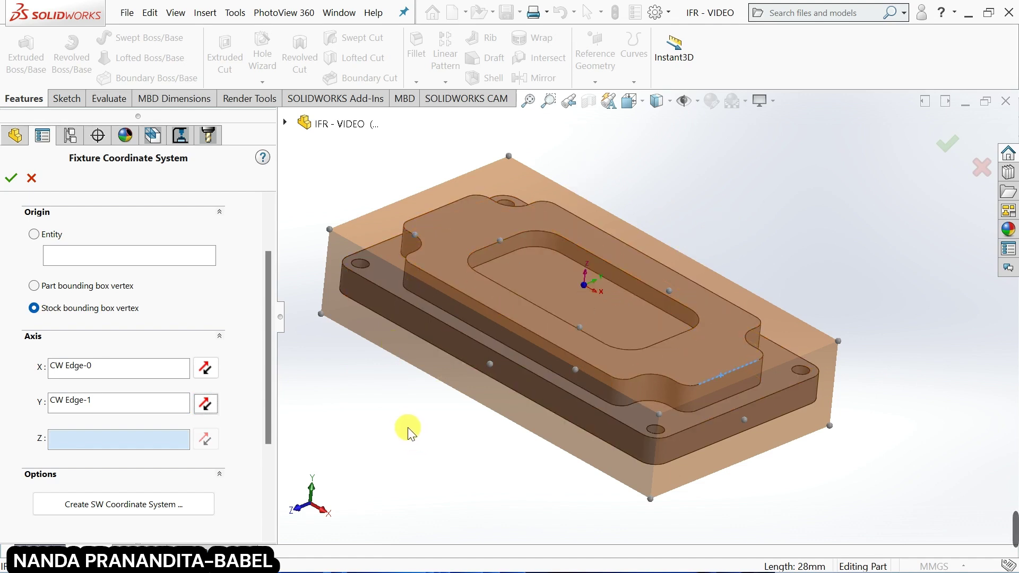
left_click(11, 178)
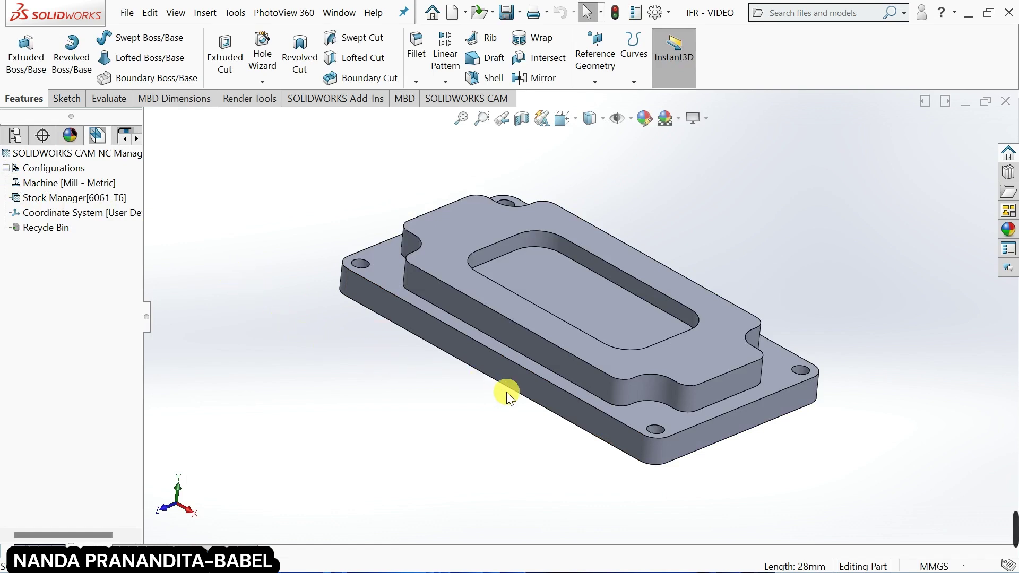
mouse_move(618, 315)
middle_mouse_down()
mouse_move(632, 285)
mouse_move(619, 312)
mouse_move(616, 279)
mouse_move(653, 266)
mouse_move(624, 305)
middle_mouse_up()
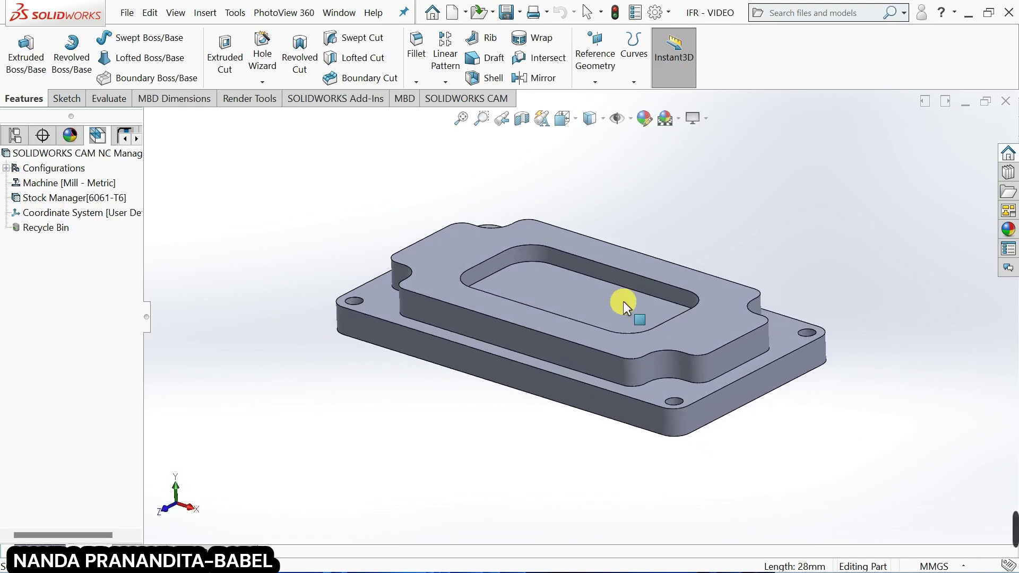
middle_click_drag(567, 278, 586, 331)
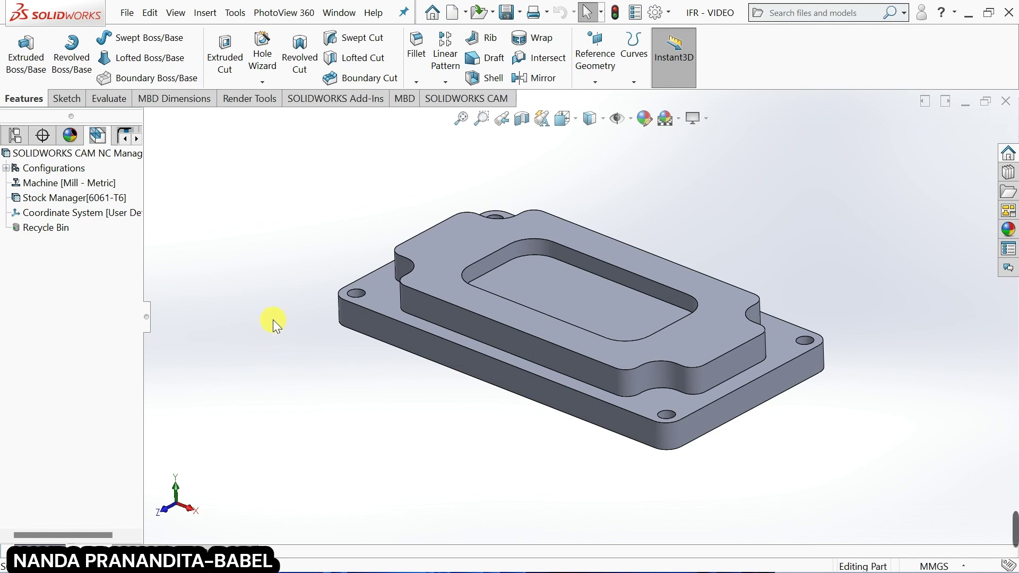
left_click(234, 14)
mouse_move(297, 109)
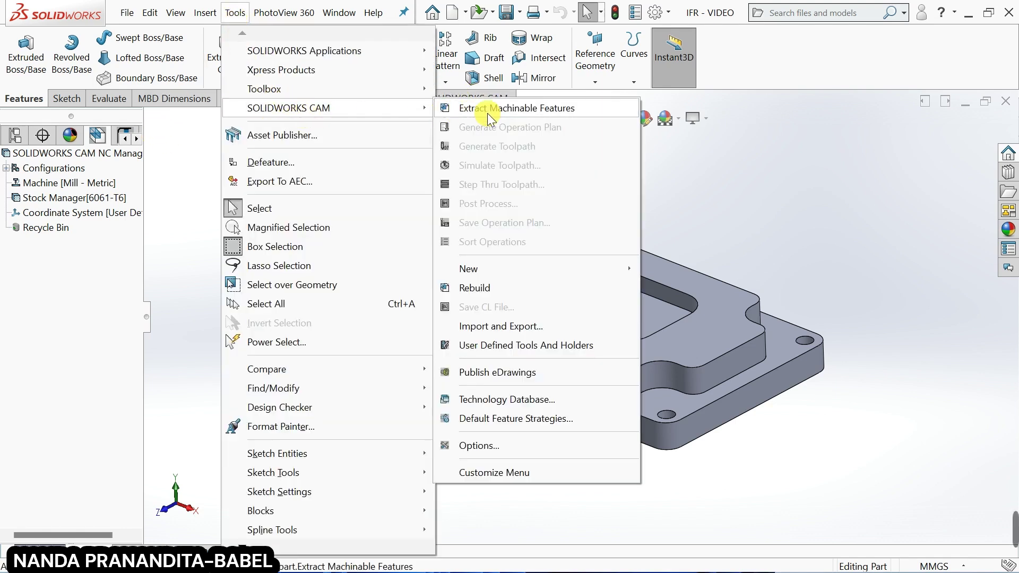
left_click(192, 188)
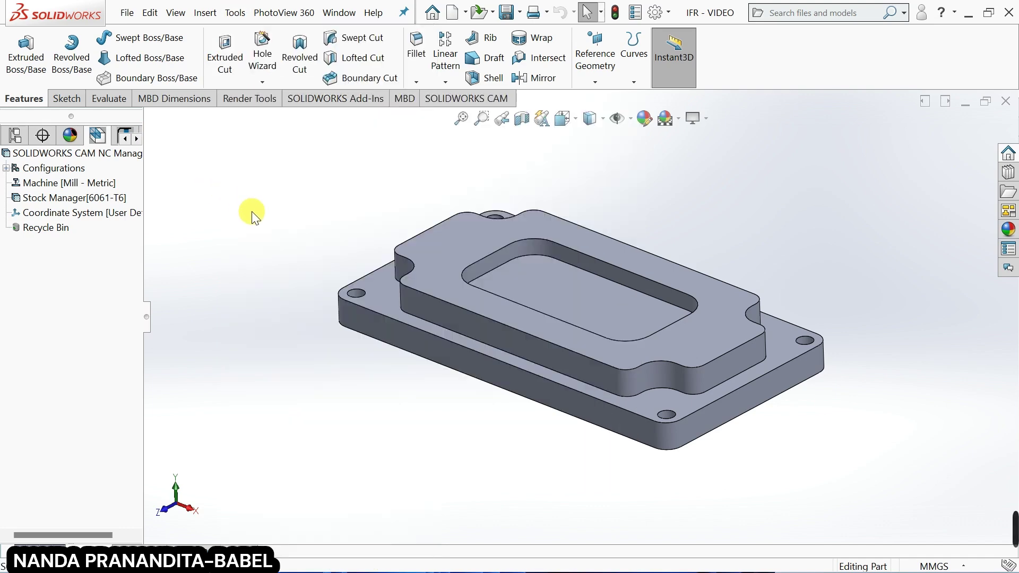
Step: Start a new mill setup and use the top face of the raised block as its entity
left_click(444, 97)
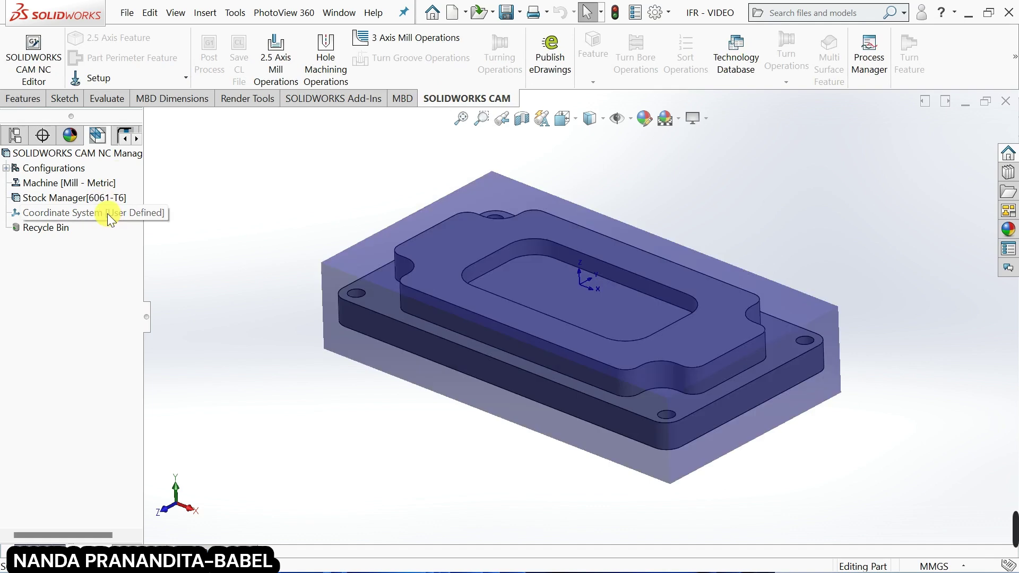
left_click(137, 139)
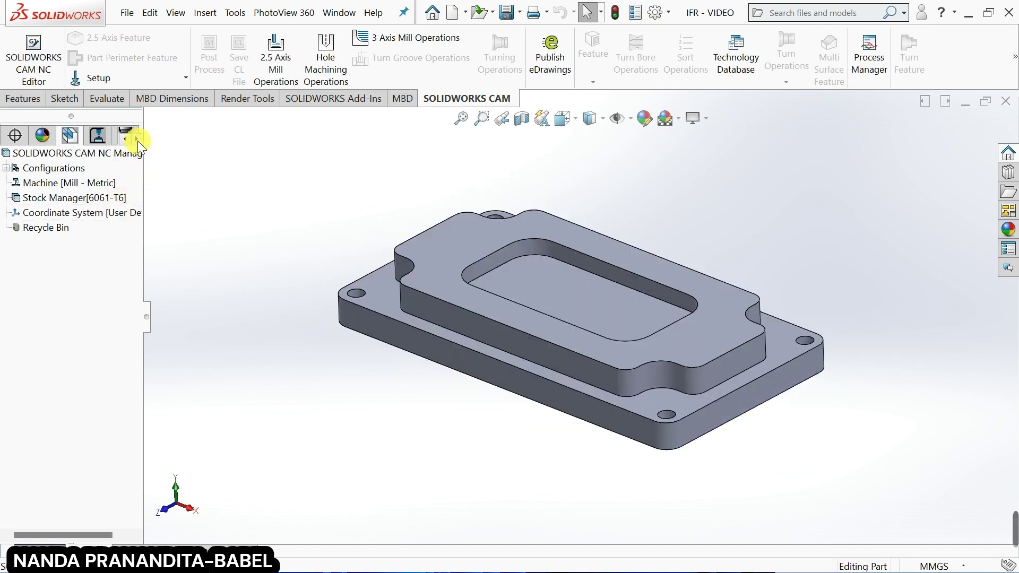
left_click(138, 139)
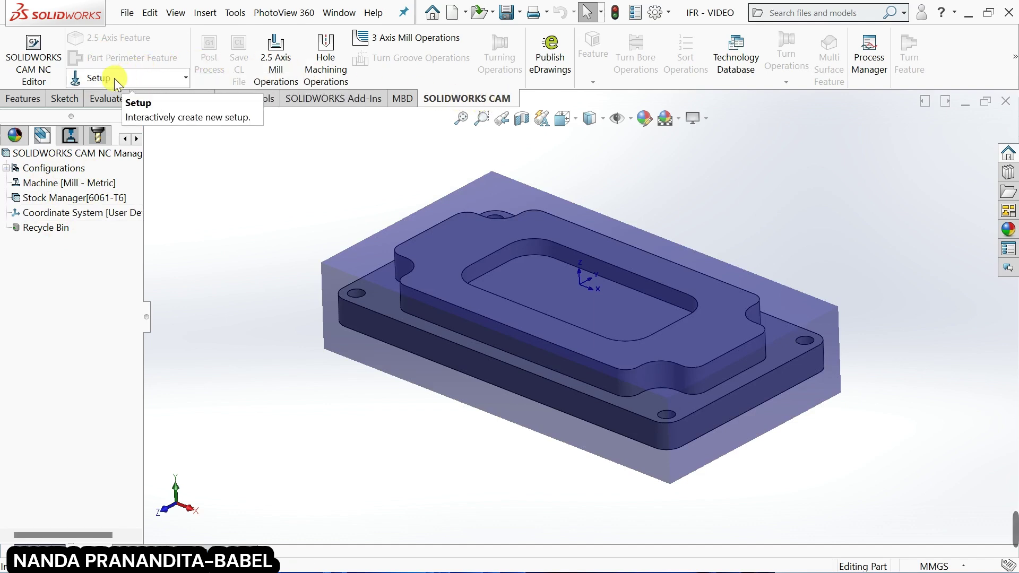
left_click(185, 80)
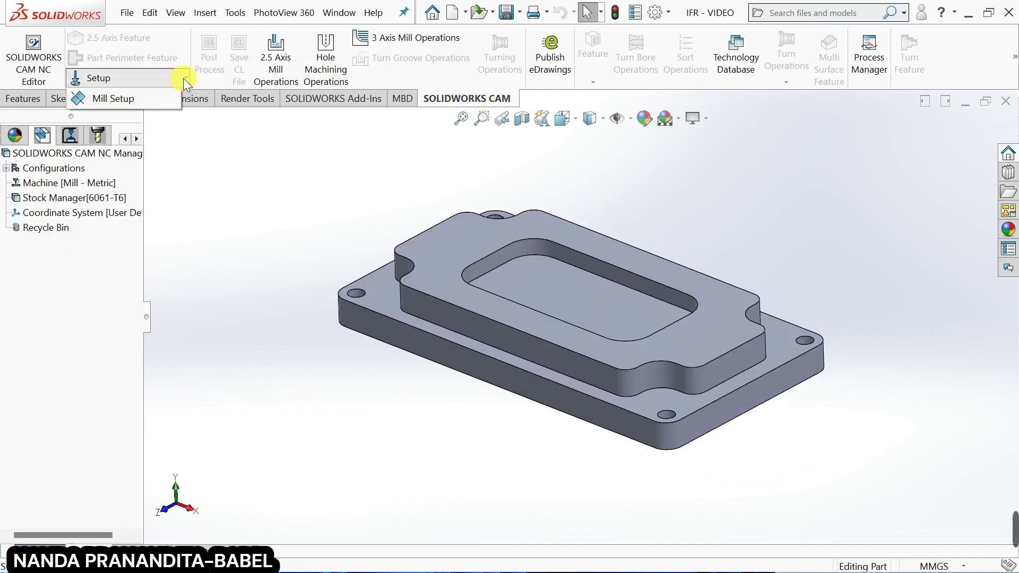
left_click(116, 100)
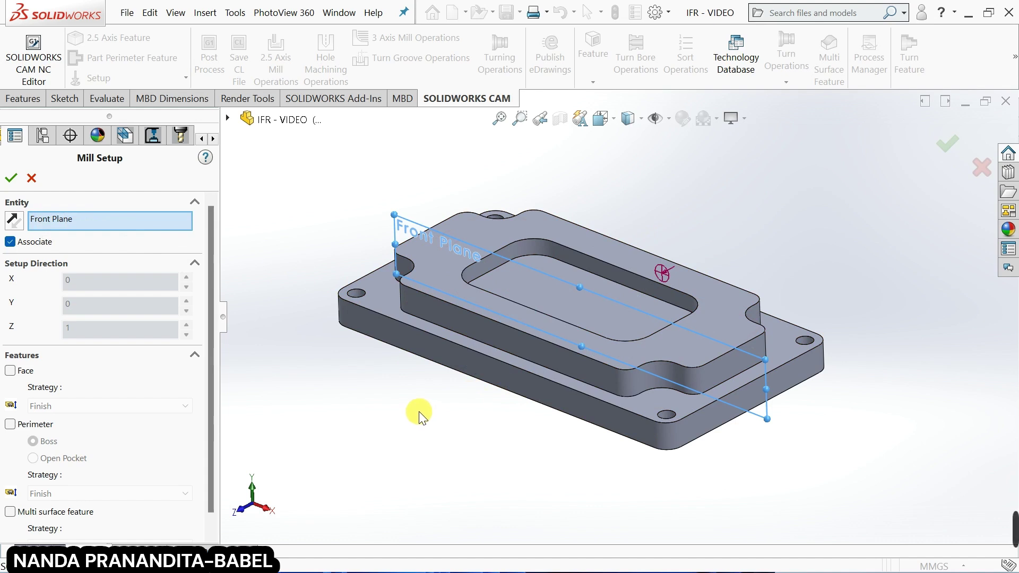
left_click(475, 232)
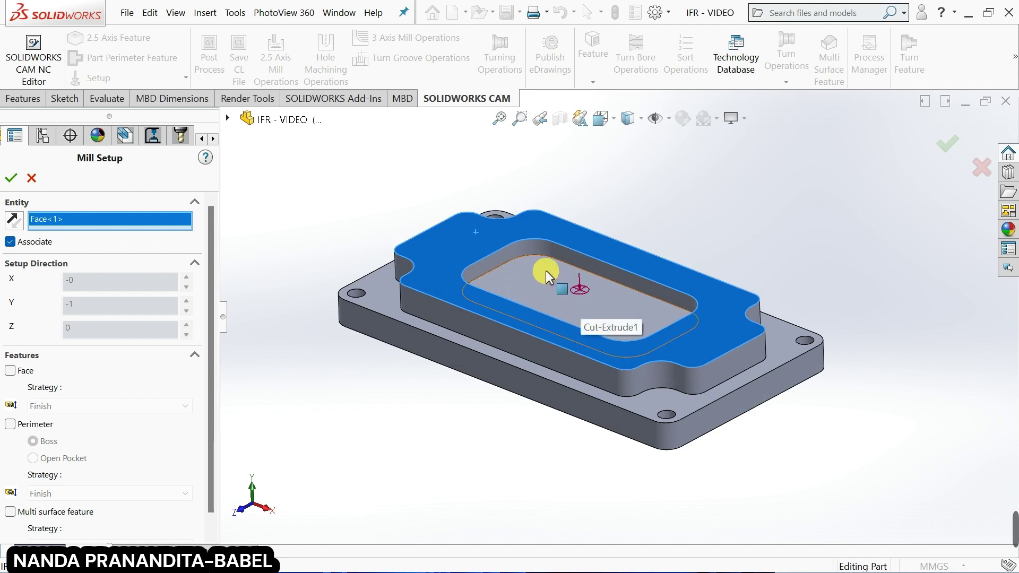
Step: Check the setup direction arrow against the part and accept the mill setup
middle_click_drag(412, 423, 498, 372)
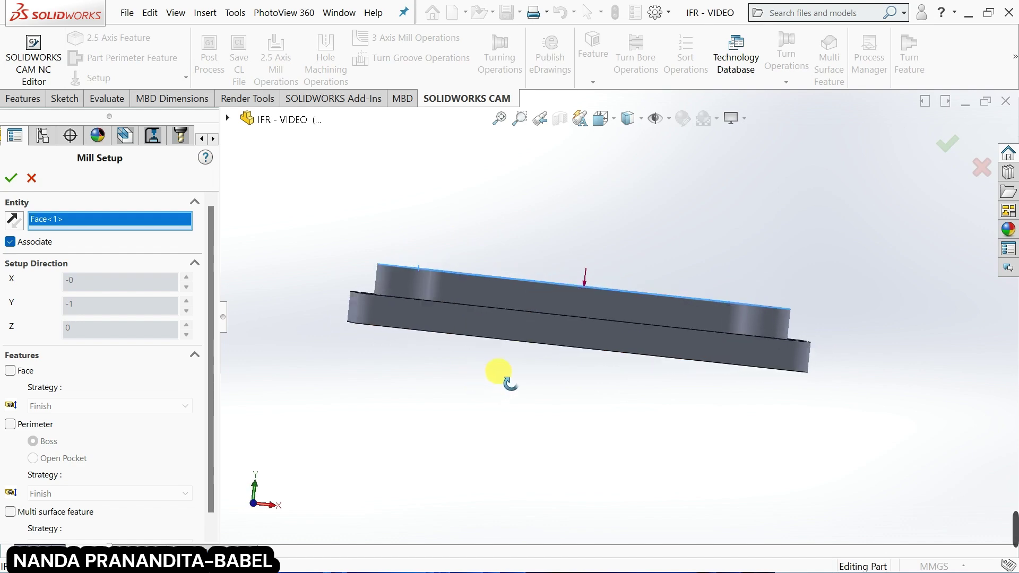
left_click(601, 117)
left_click(618, 181)
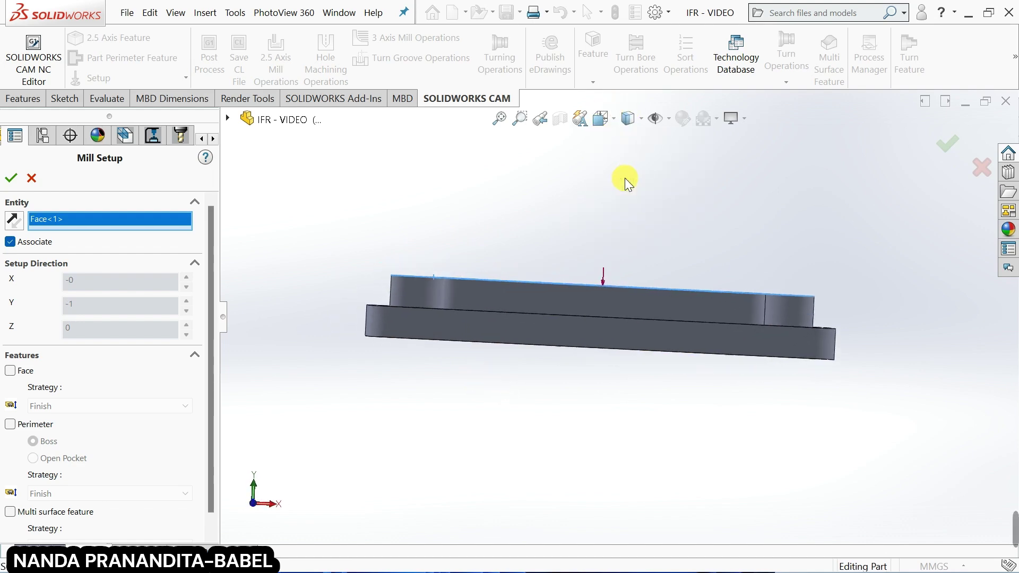
left_click(600, 119)
left_click(687, 160)
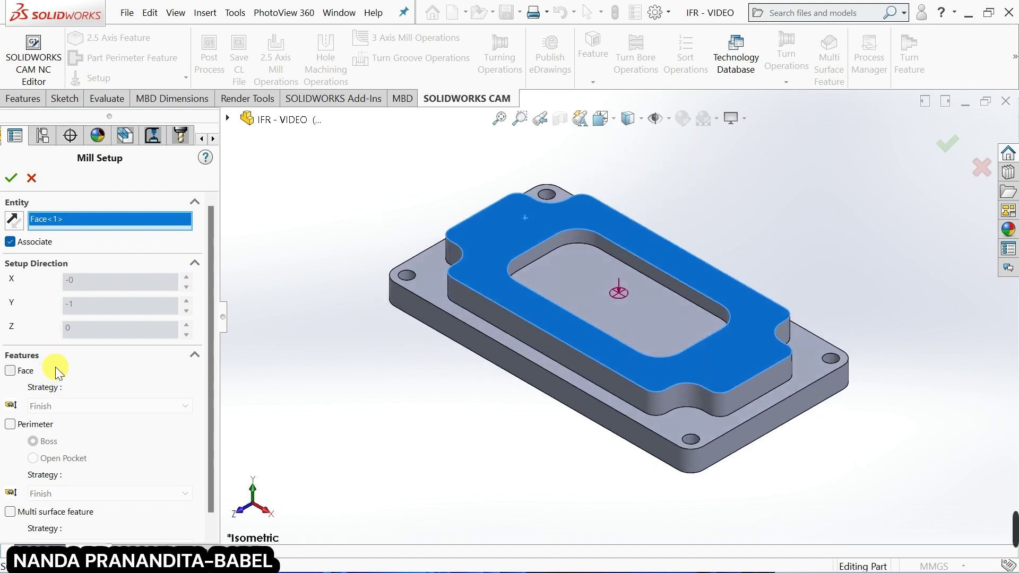
left_click(11, 178)
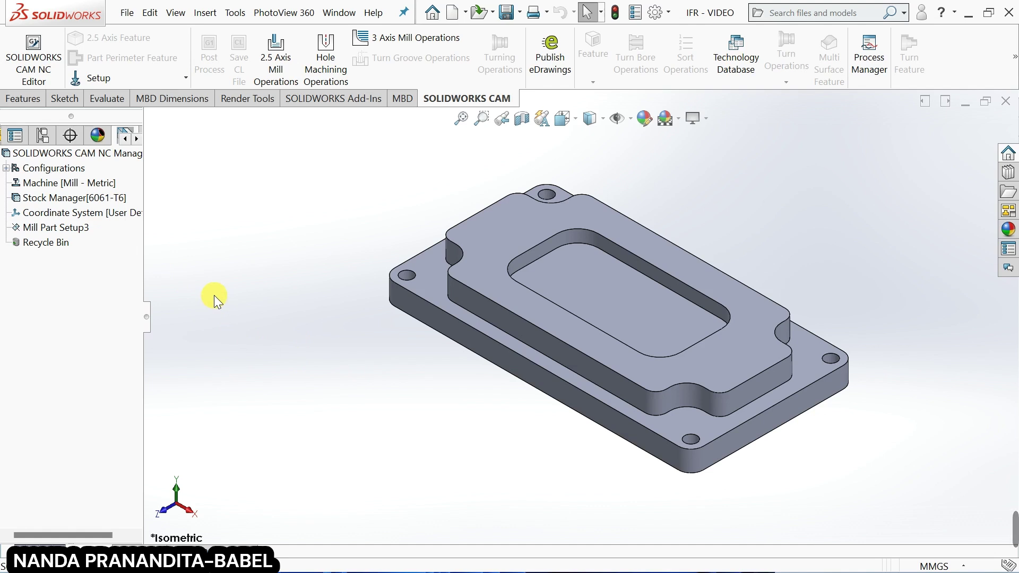
Step: Start a 2.5 axis feature under the new mill part setup and set its type to Face Feature
right_click(69, 229)
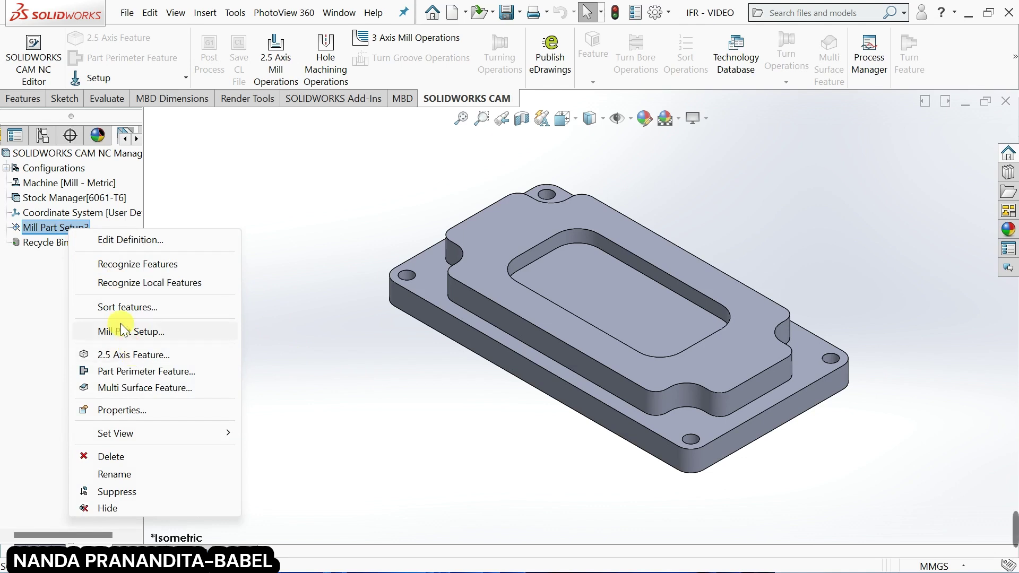
right_click(47, 225)
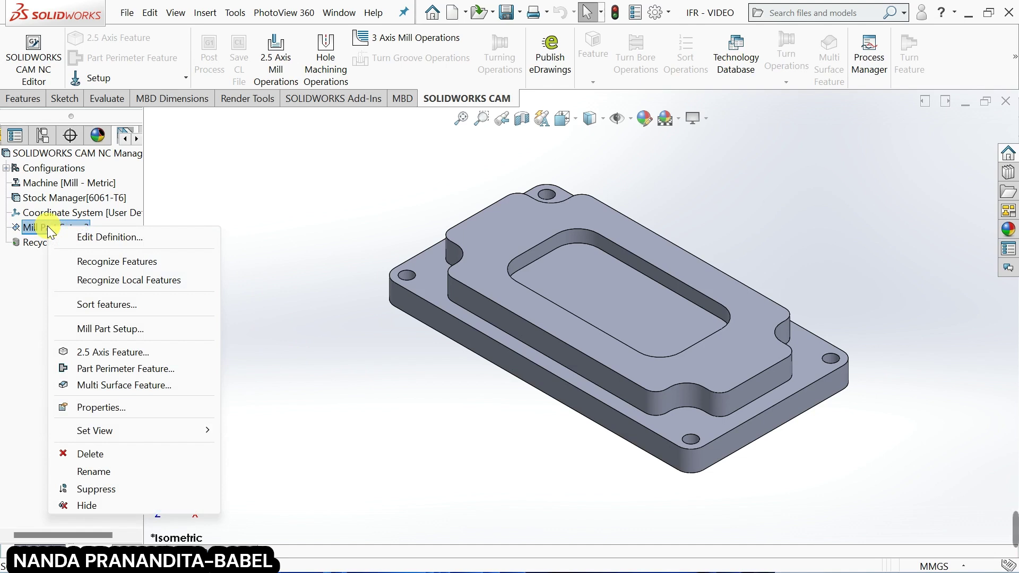
left_click(110, 351)
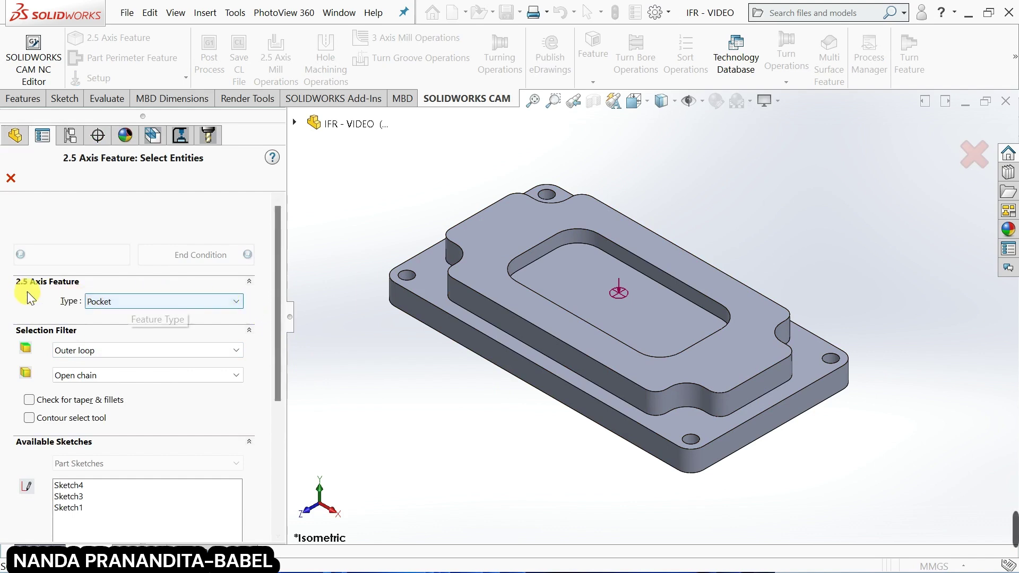
left_click(164, 302)
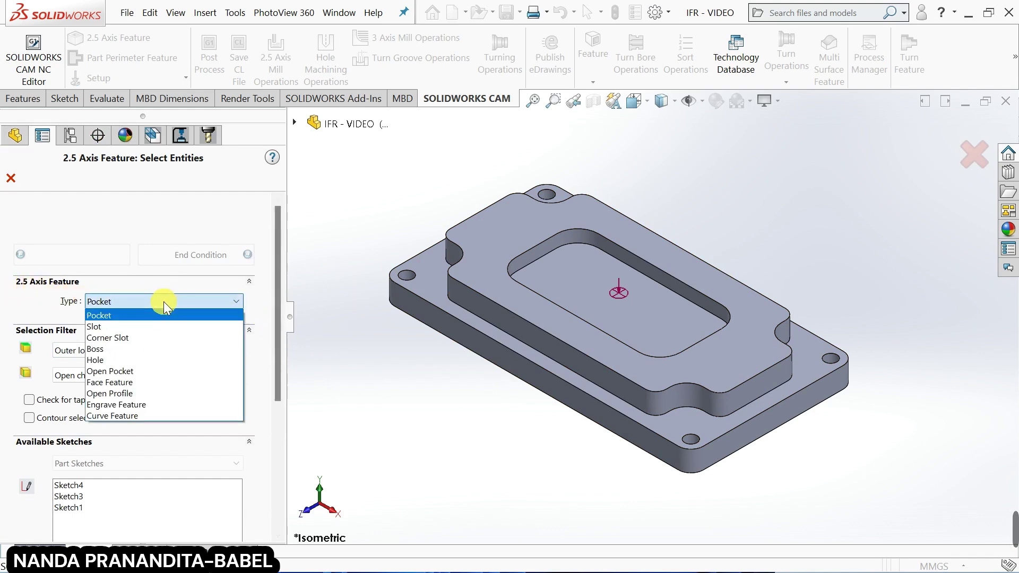
left_click(137, 381)
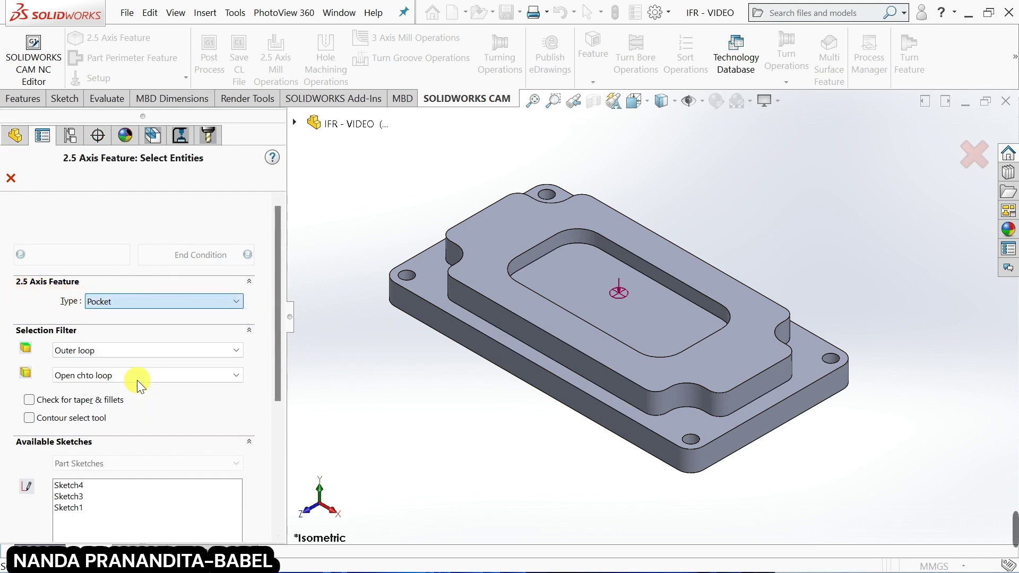
Step: Select the raised block's top face as the face feature's entity and proceed to its end conditions
left_click_drag(273, 276, 277, 313)
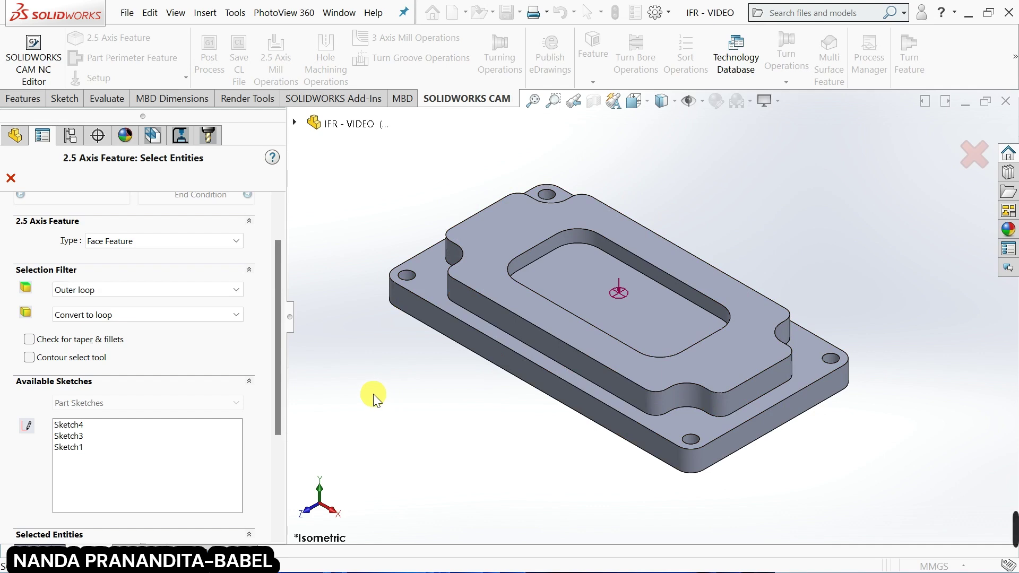
left_click_drag(283, 342, 289, 422)
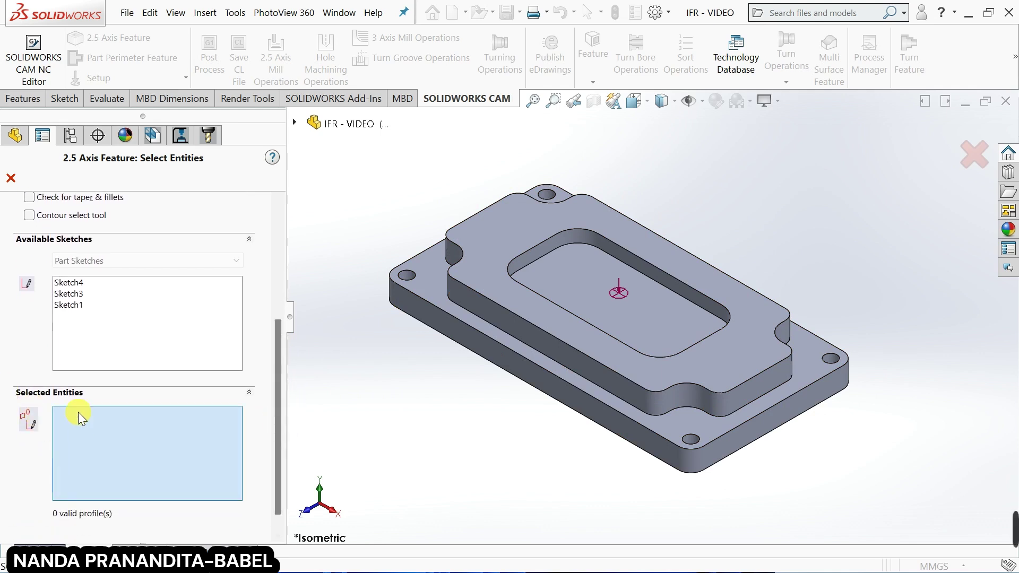
left_click(498, 230)
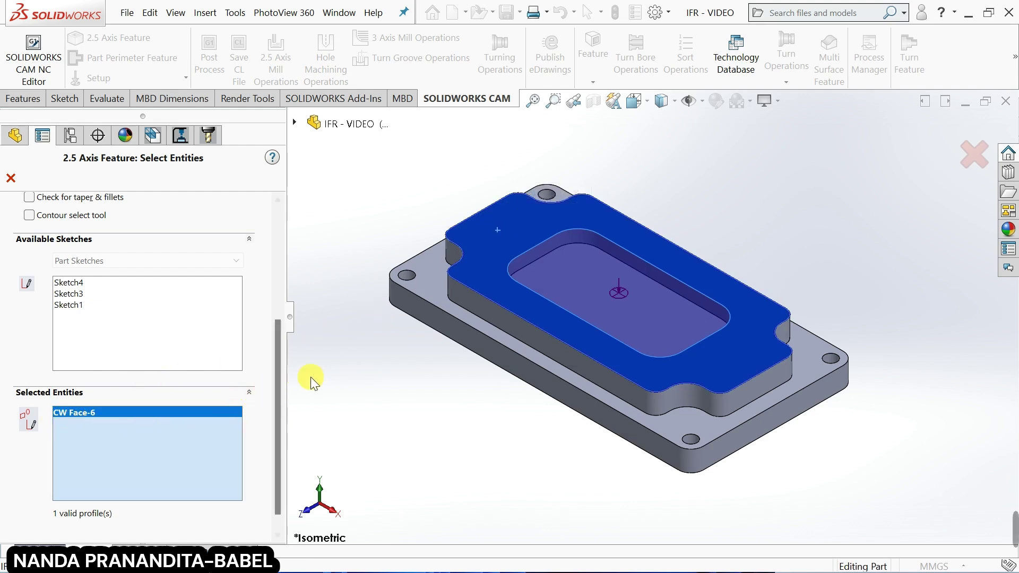
left_click_drag(276, 381, 294, 264)
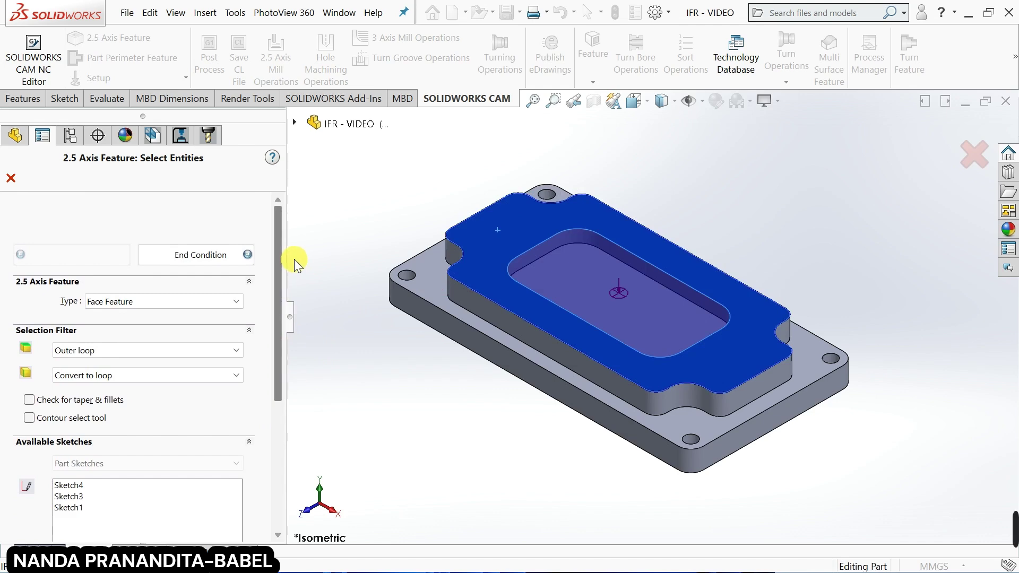
left_click(234, 255)
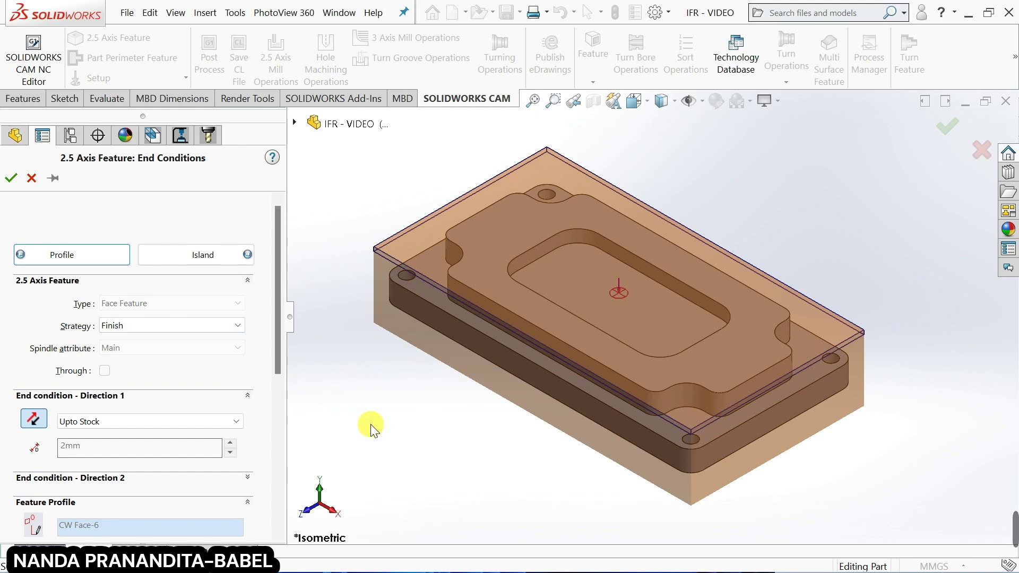
Step: Examine the reach of the face feature's Upto Stock end condition from the front, flipping Direction 1 and flipping it back
left_click(641, 101)
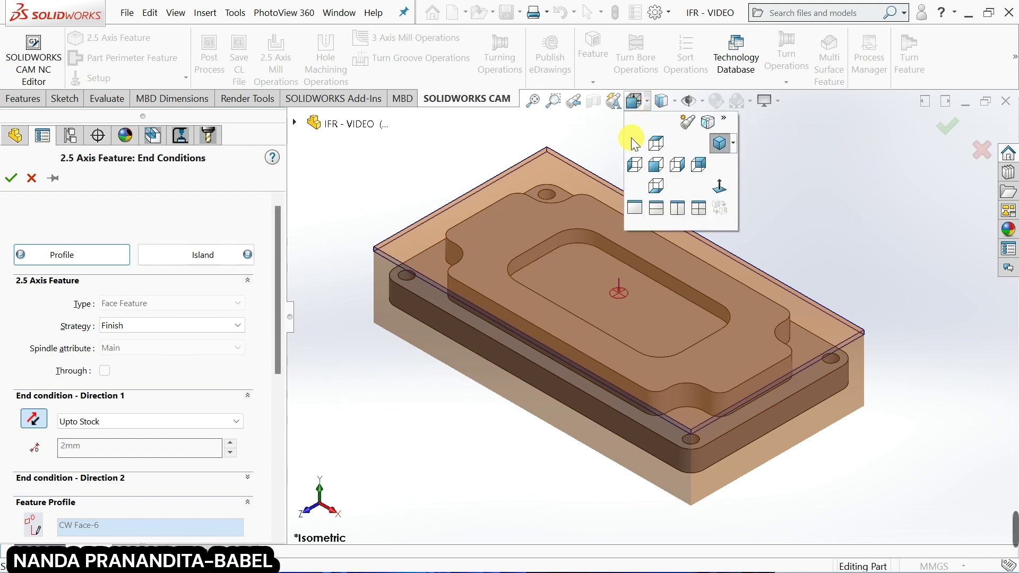
left_click(655, 164)
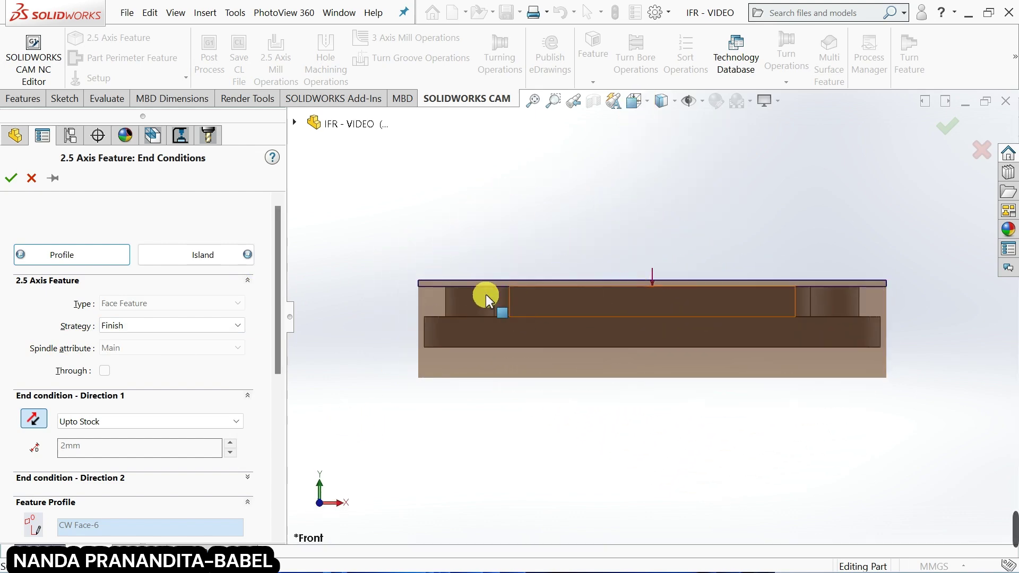
scroll(476, 290, "down", 4)
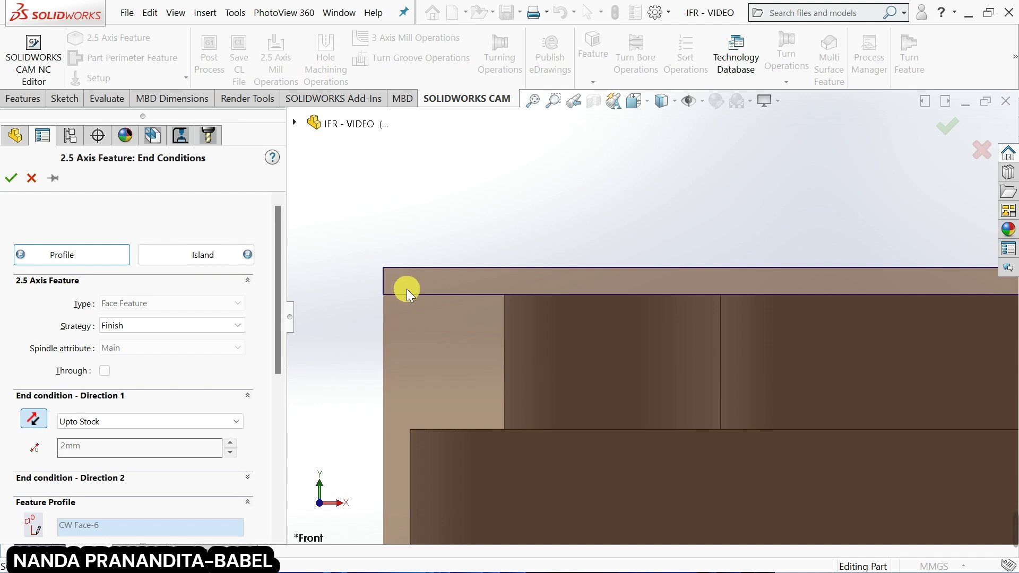
scroll(409, 284, "up", 5)
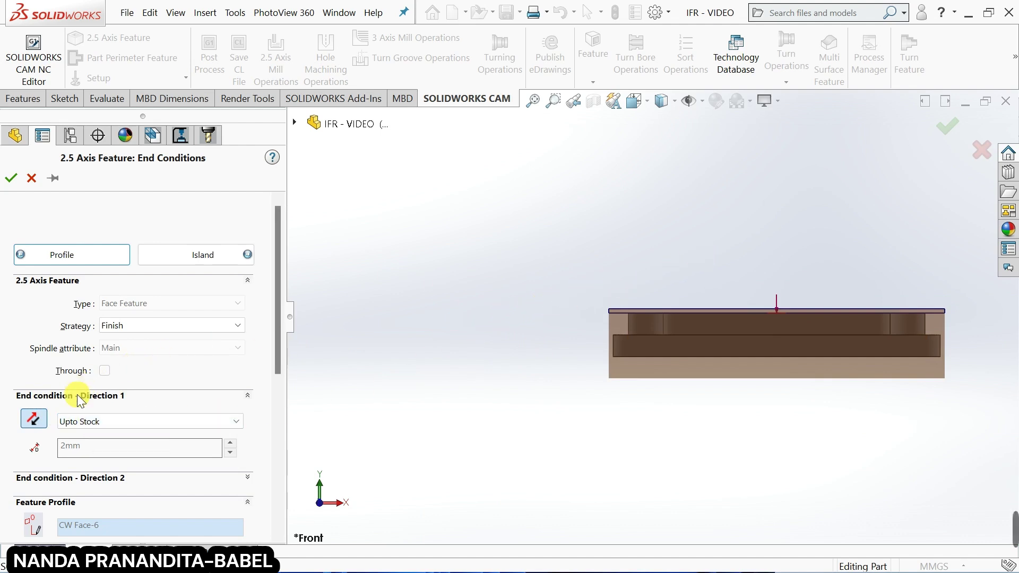
left_click(34, 421)
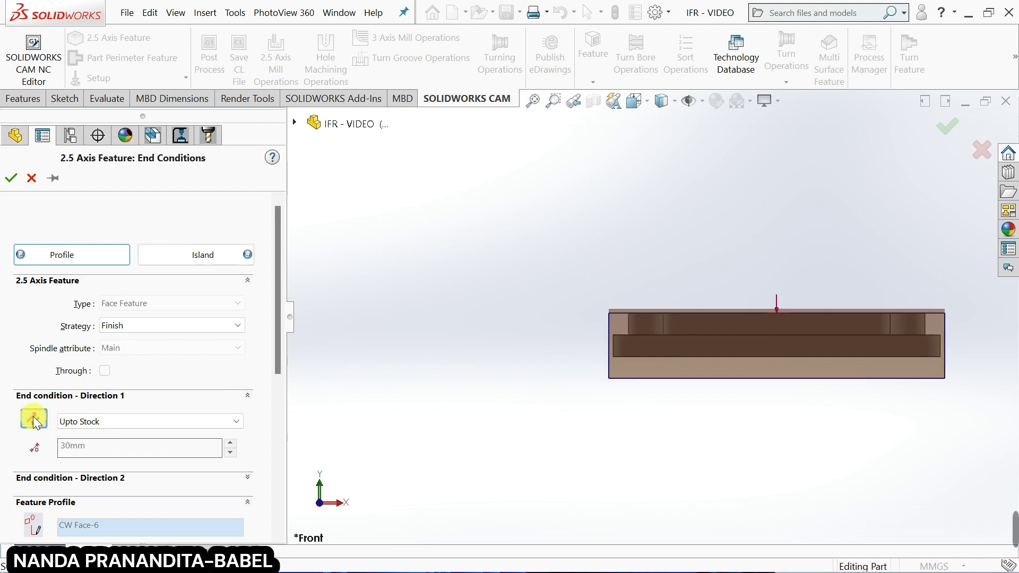
left_click(34, 421)
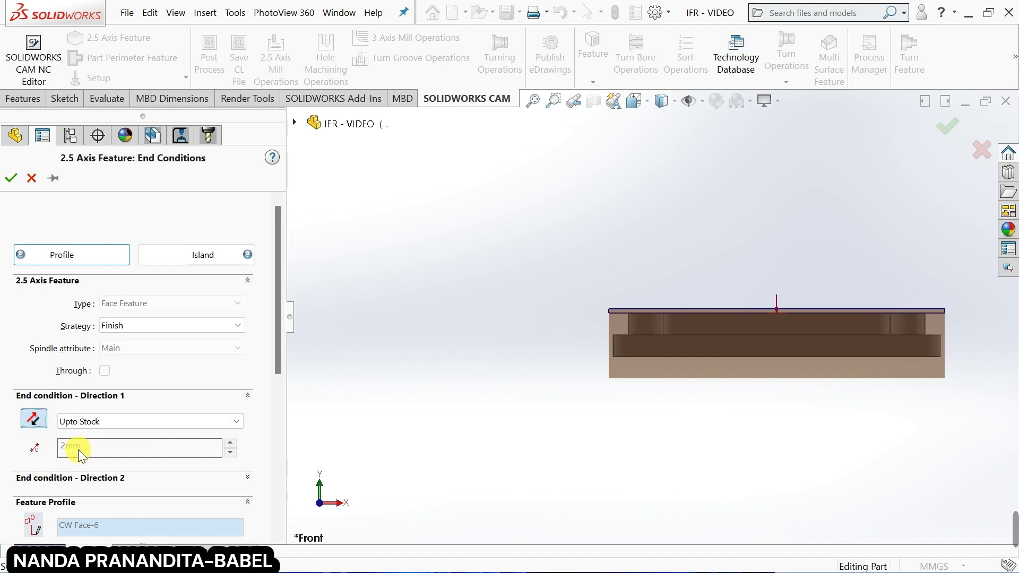
Step: Check the face feature's Upto Stock depth up close and accept it with the Finish strategy
scroll(634, 304, "down", 6)
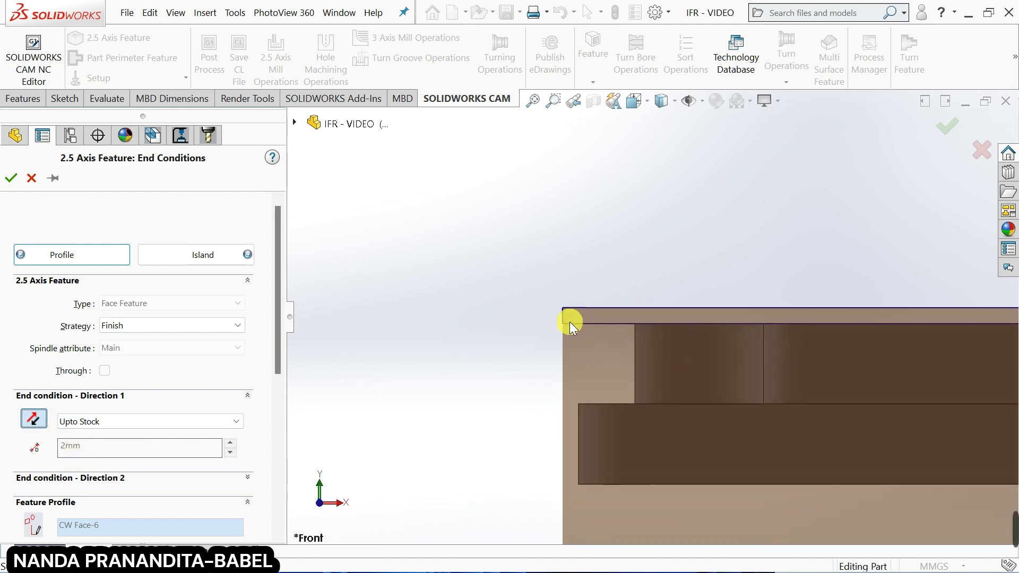
scroll(567, 320, "up", 3)
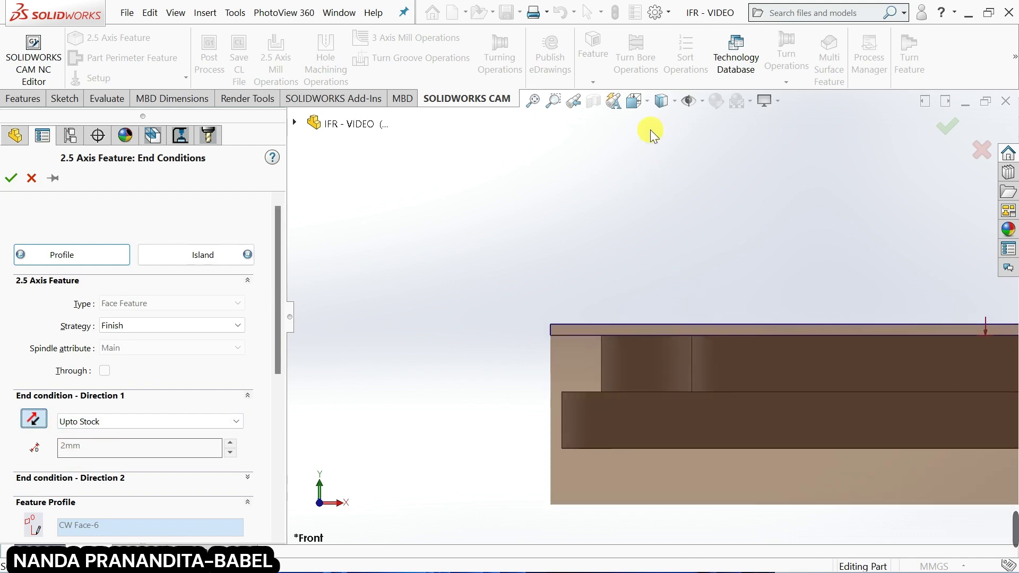
left_click(635, 101)
left_click(717, 150)
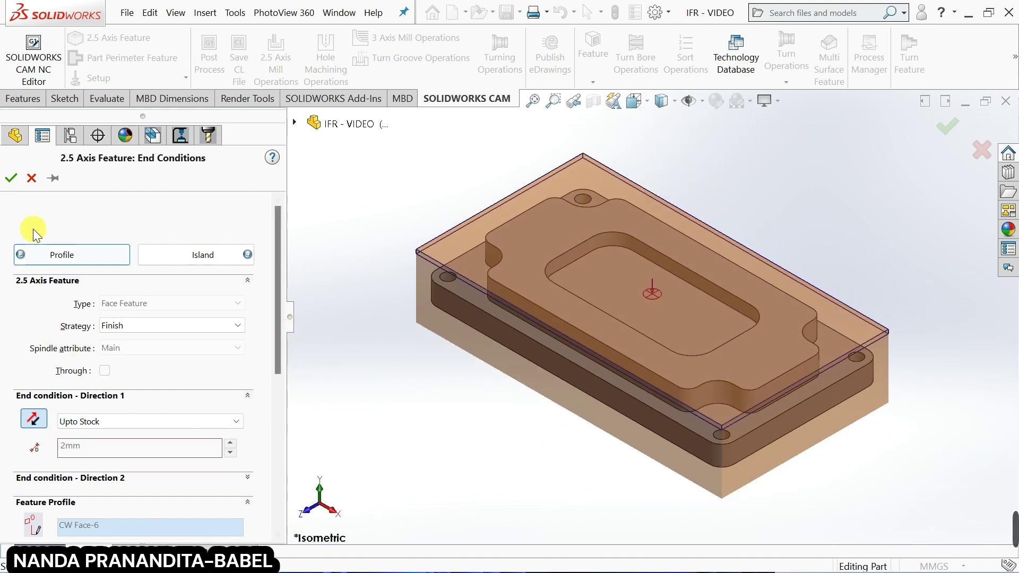
left_click(11, 178)
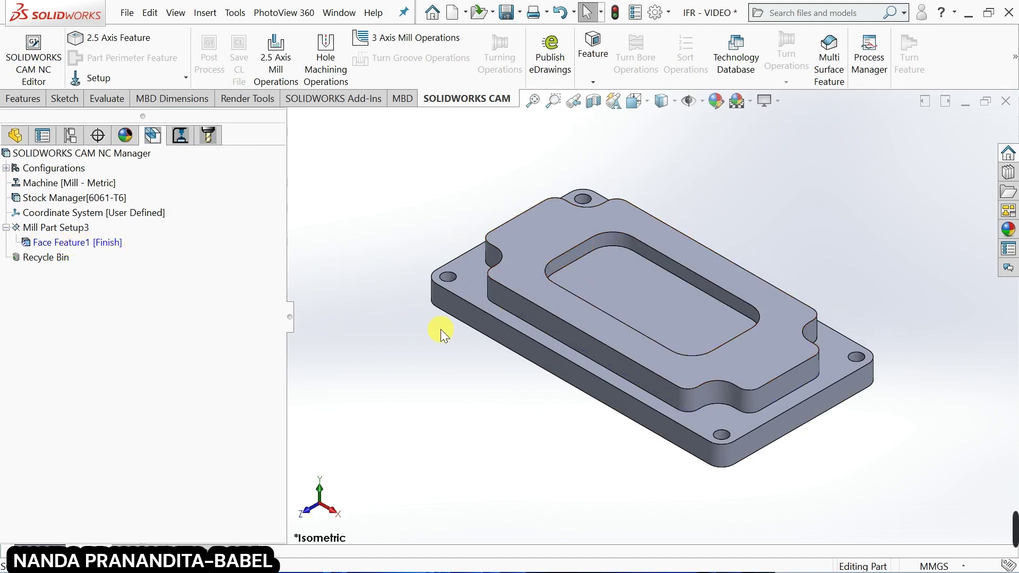
Step: Add a Face Mill operation to the face feature using the T12 - 50 Face Mill tool from the tool crib
right_click(90, 242)
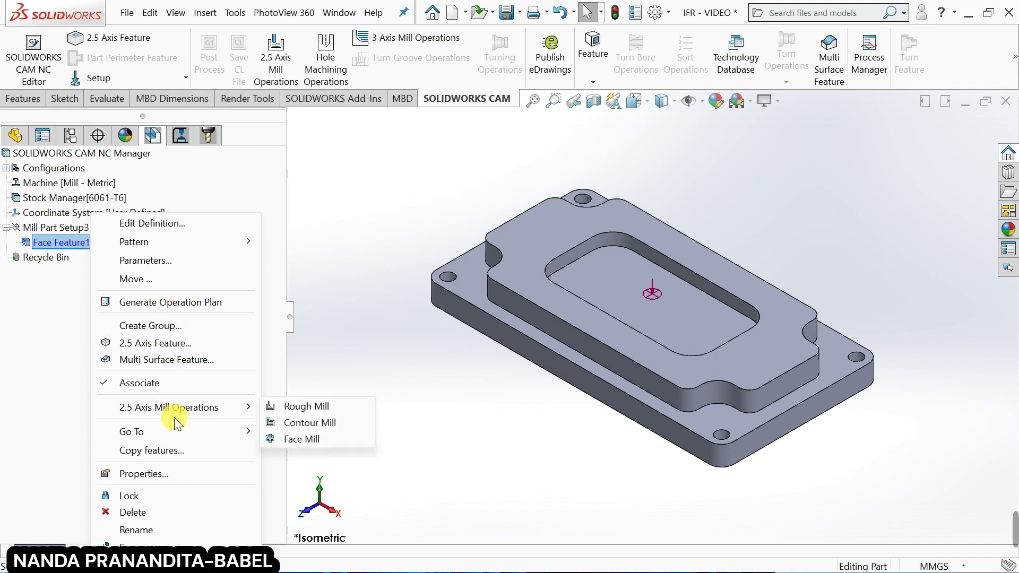
mouse_move(172, 413)
left_click(318, 444)
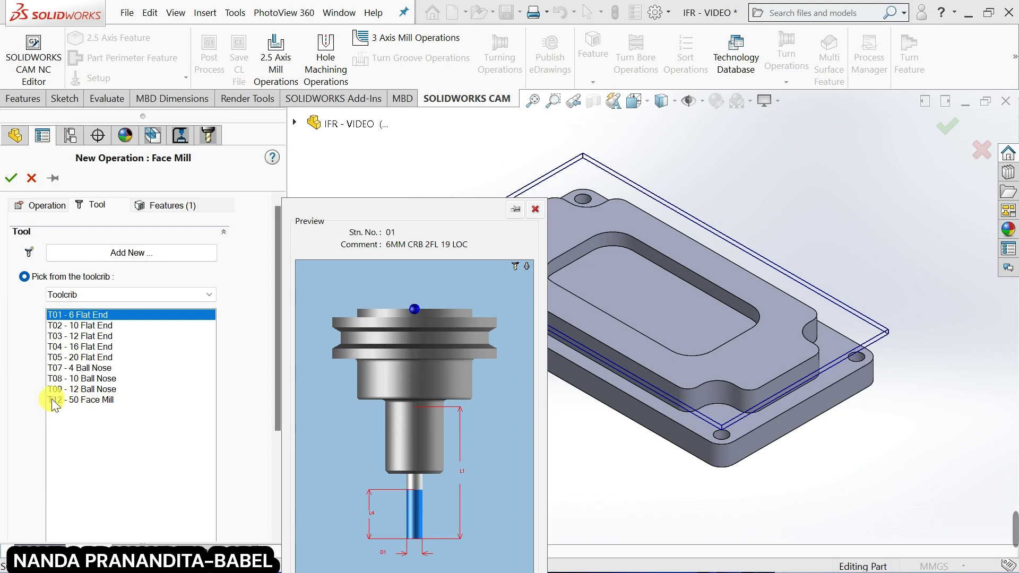
left_click(79, 399)
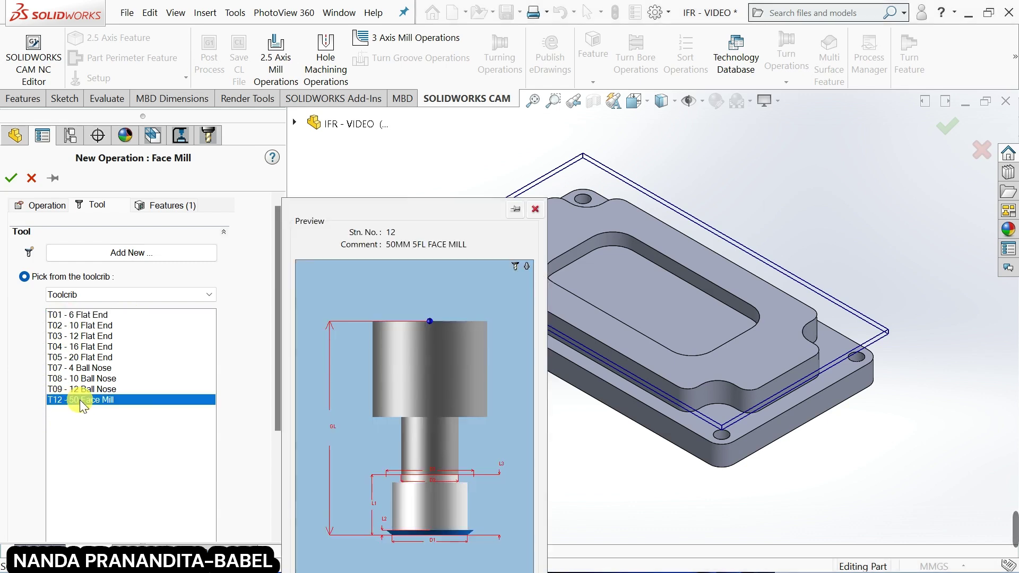
left_click(13, 180)
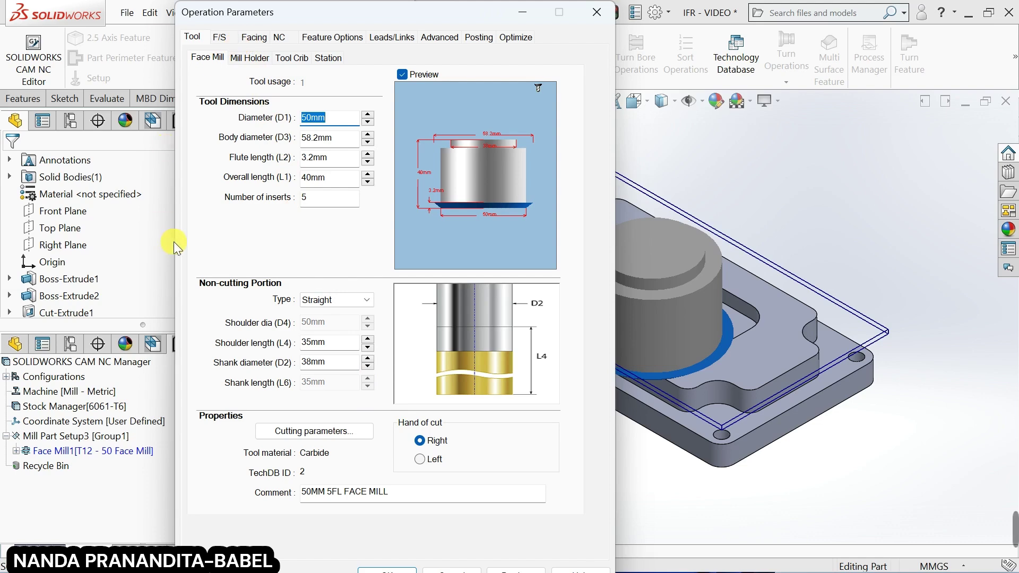
Step: Examine the face mill's facing settings for max stepover, min side offset and max side offset with their illustrations
left_click(253, 37)
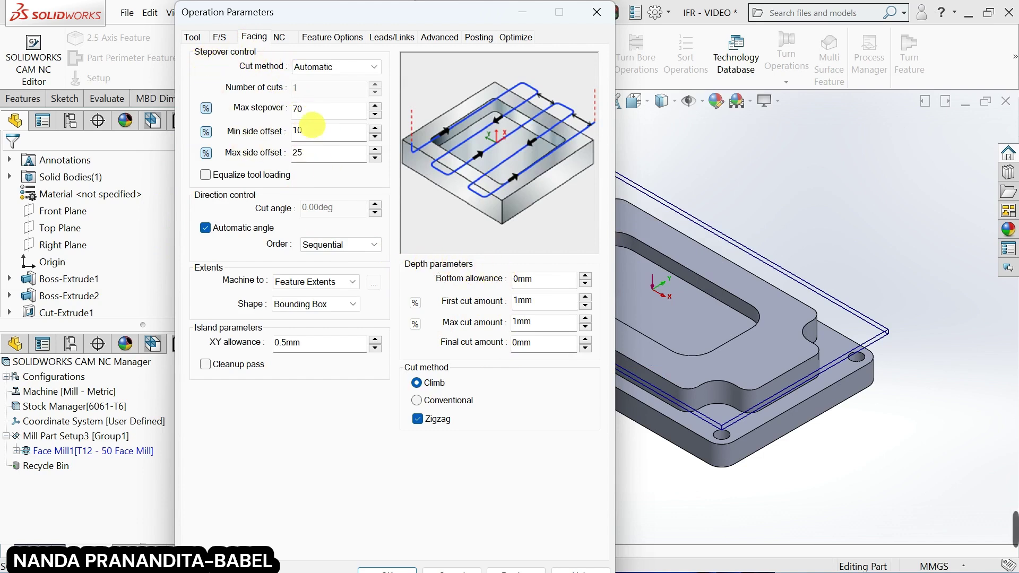
left_click(317, 108)
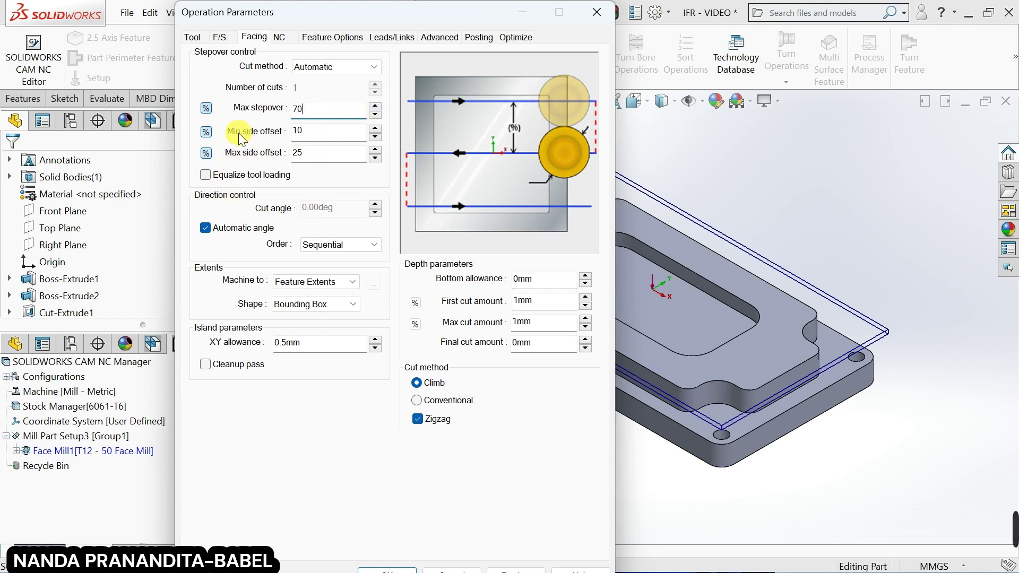
left_click(335, 130)
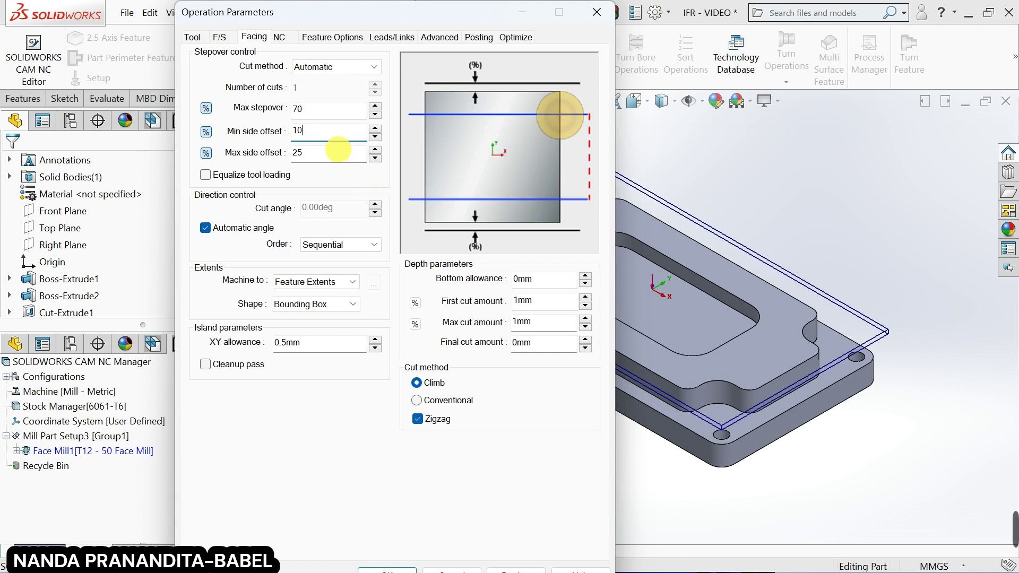
left_click(338, 152)
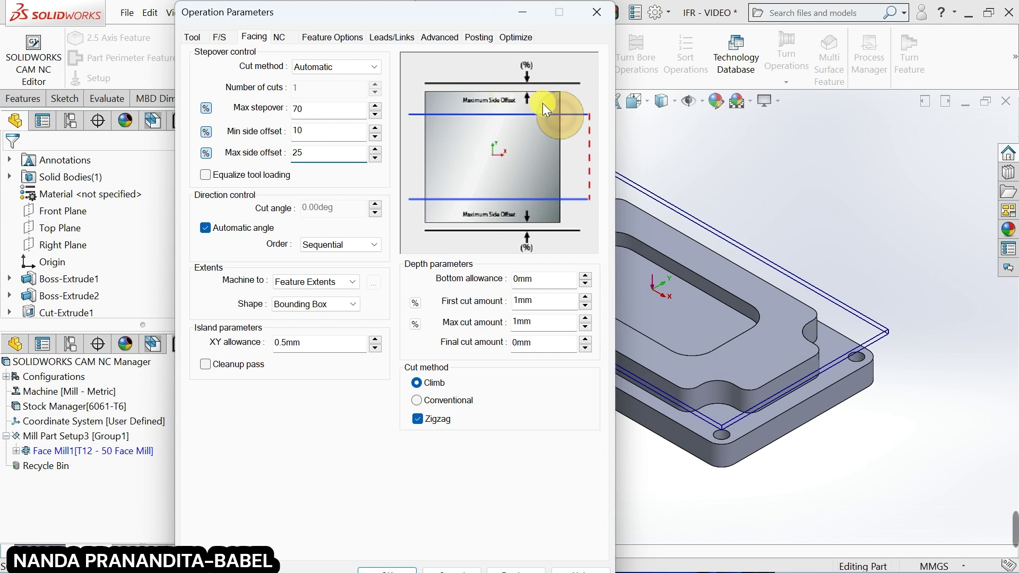
left_click(345, 132)
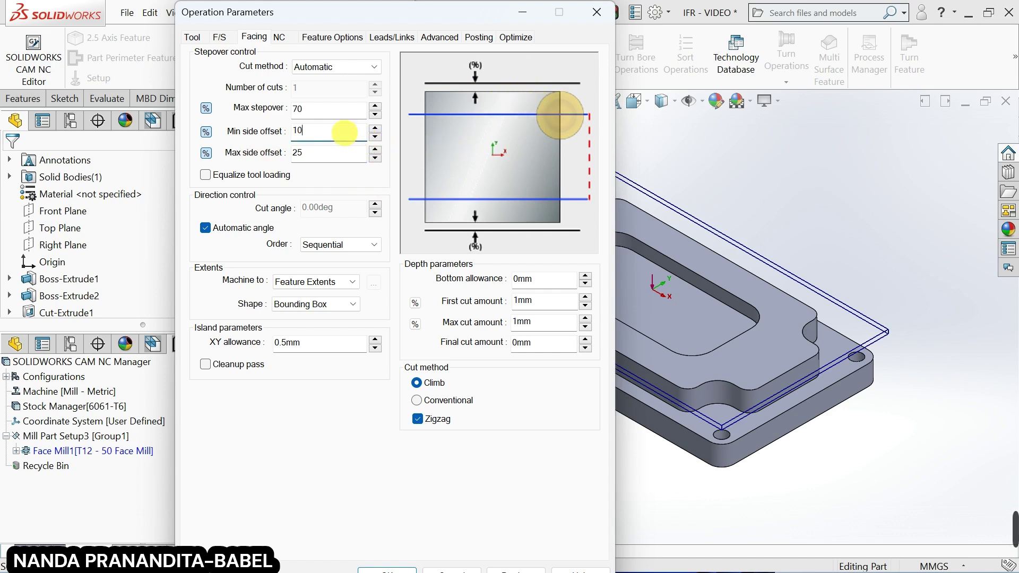
left_click(343, 158)
left_click(321, 111)
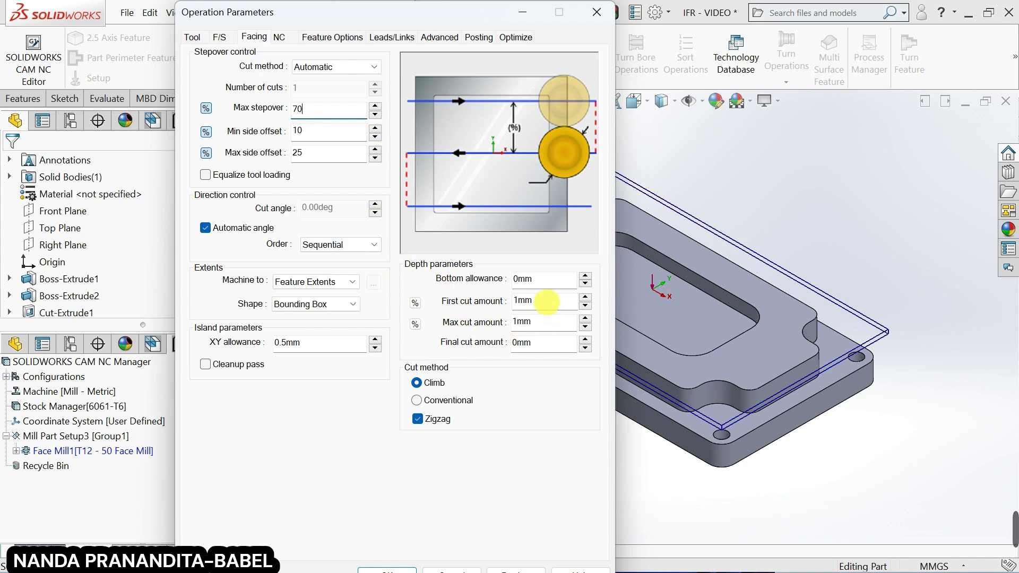
left_click(415, 303)
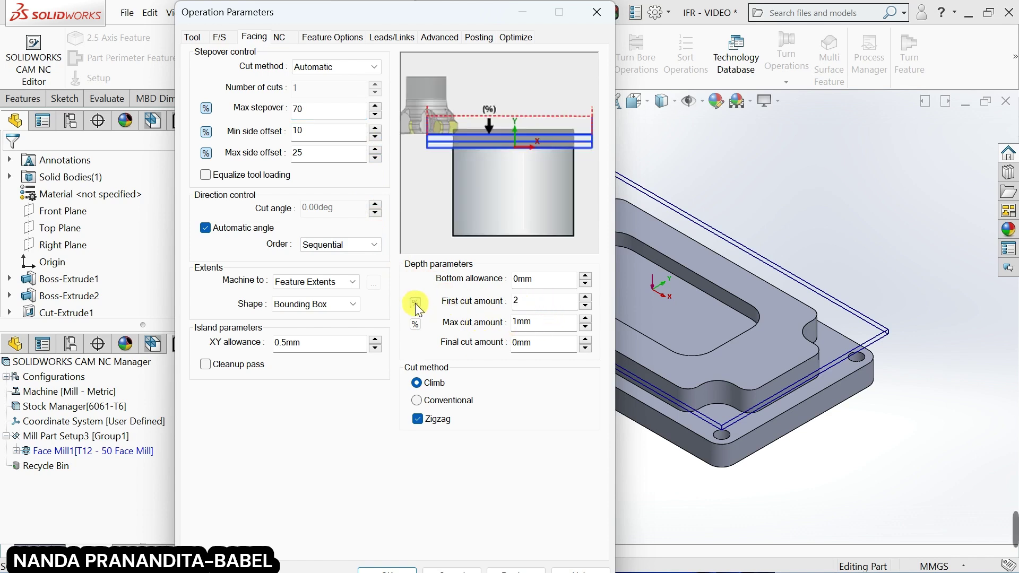
left_click(415, 303)
left_click(415, 302)
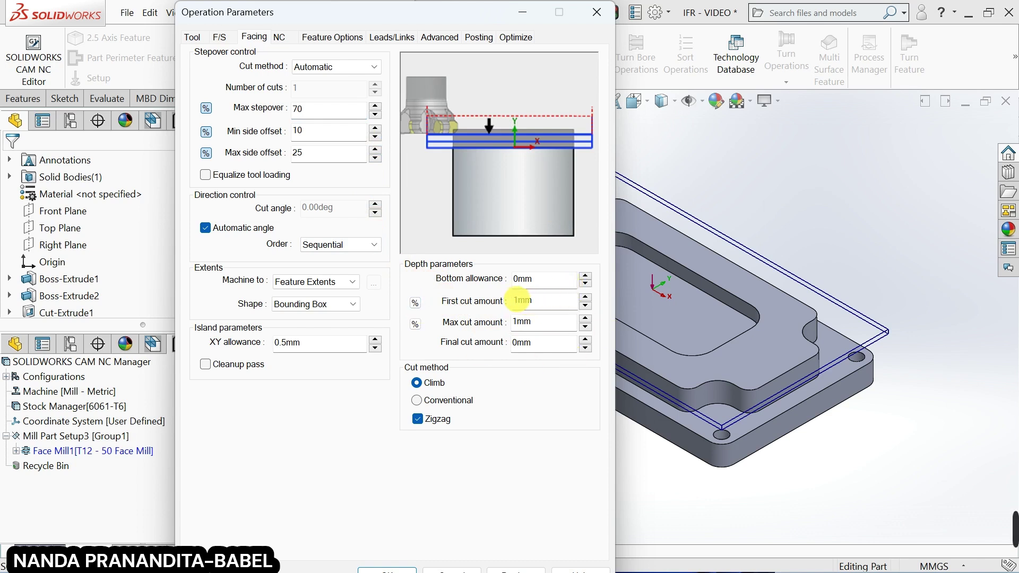
Step: Set the facing depths to 1.5 mm first cut, 1.5 mm max cut and 0.5 mm final cut, and accept the operation parameters
left_click(518, 300)
type(".")
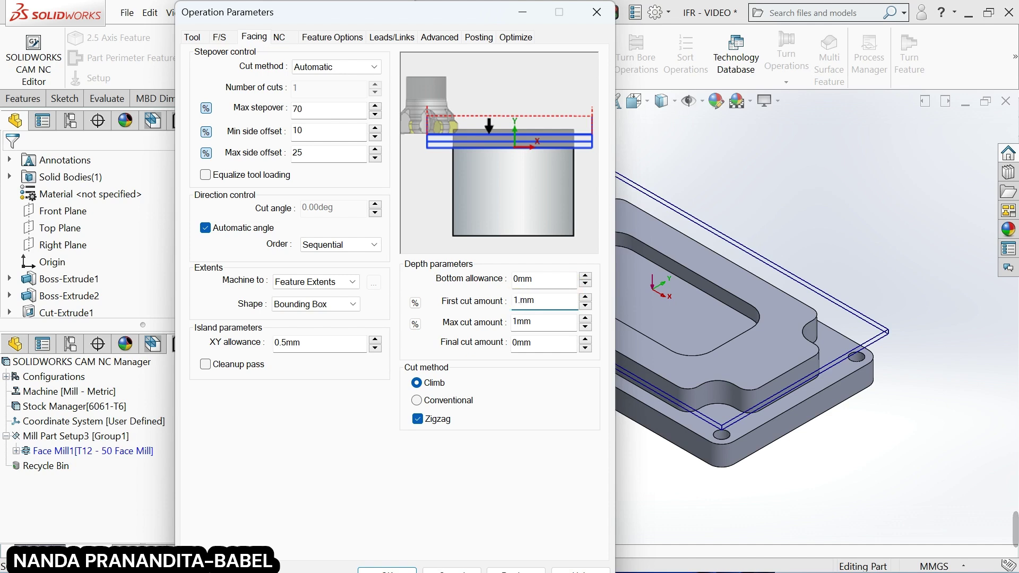
type("5")
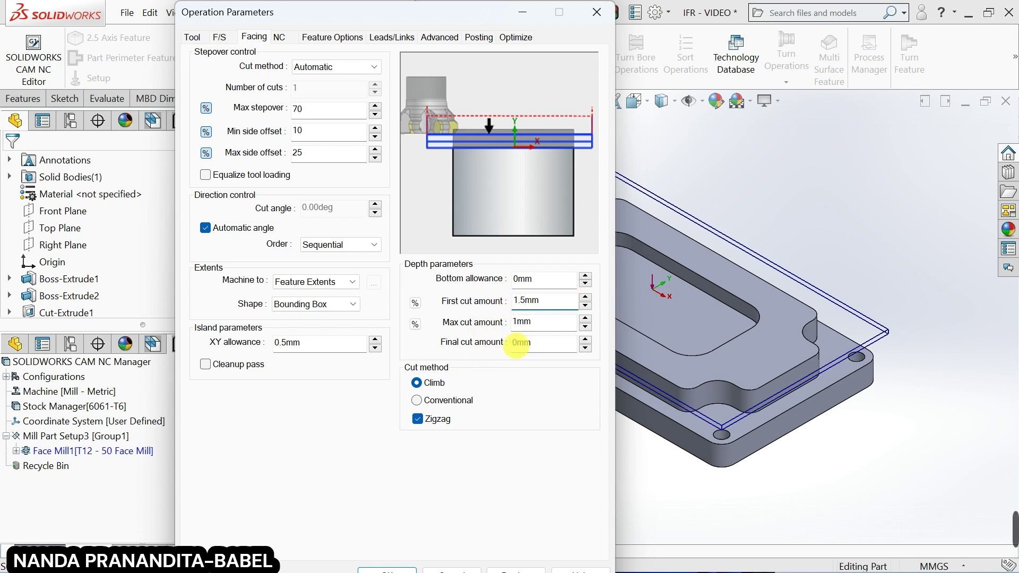
left_click(517, 344)
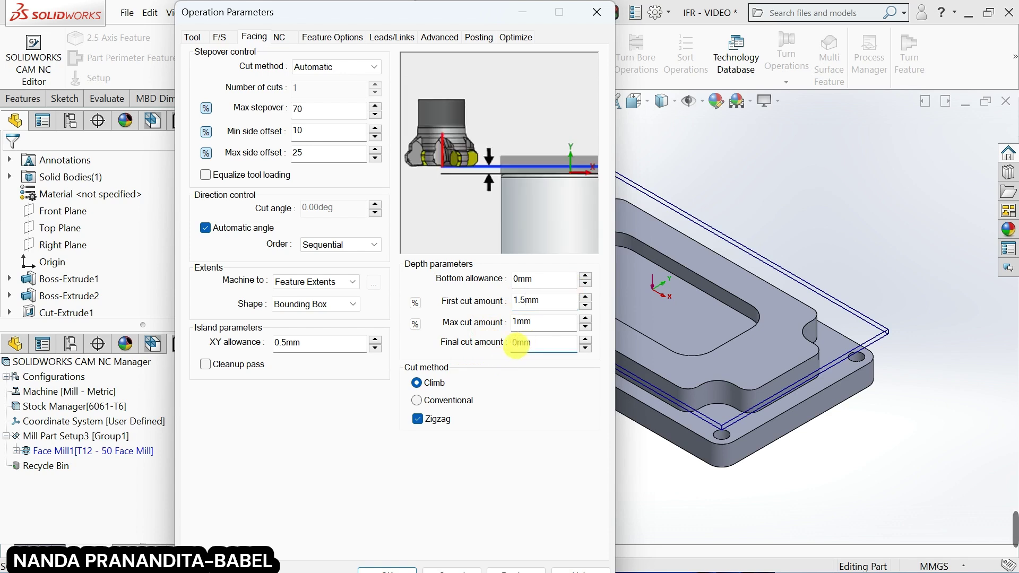
type(".5")
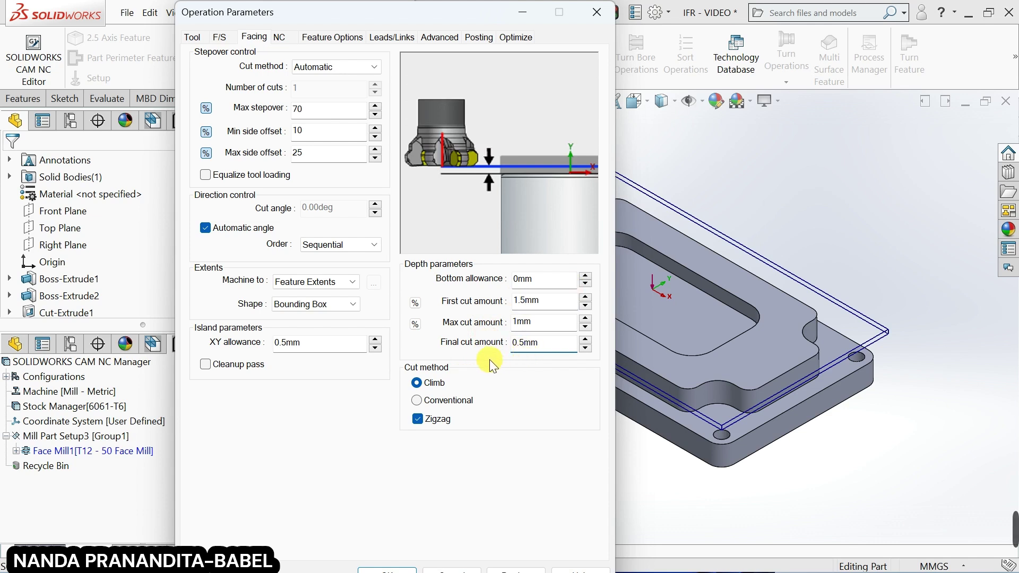
left_click(514, 321)
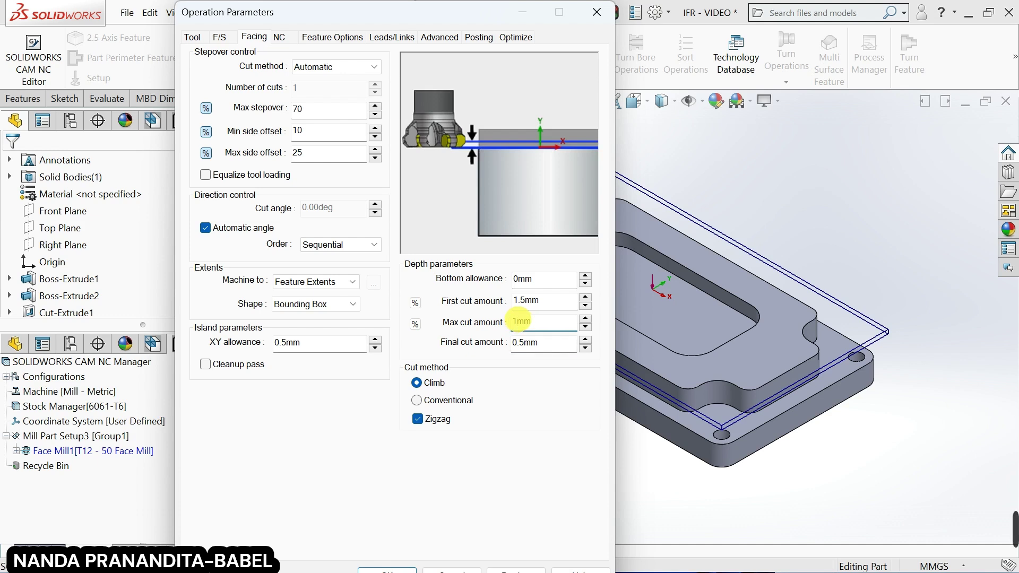
type(".5")
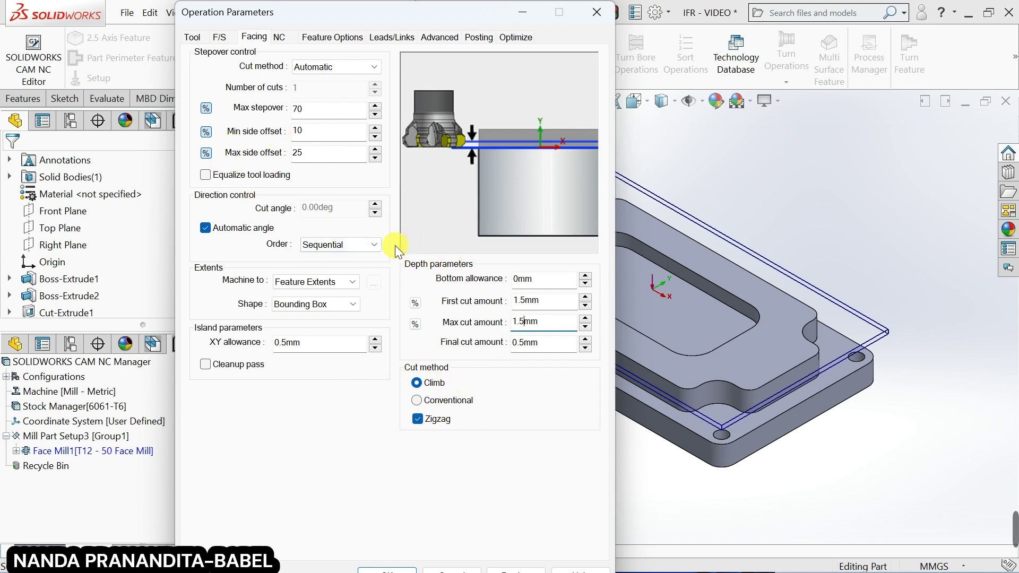
left_click(387, 566)
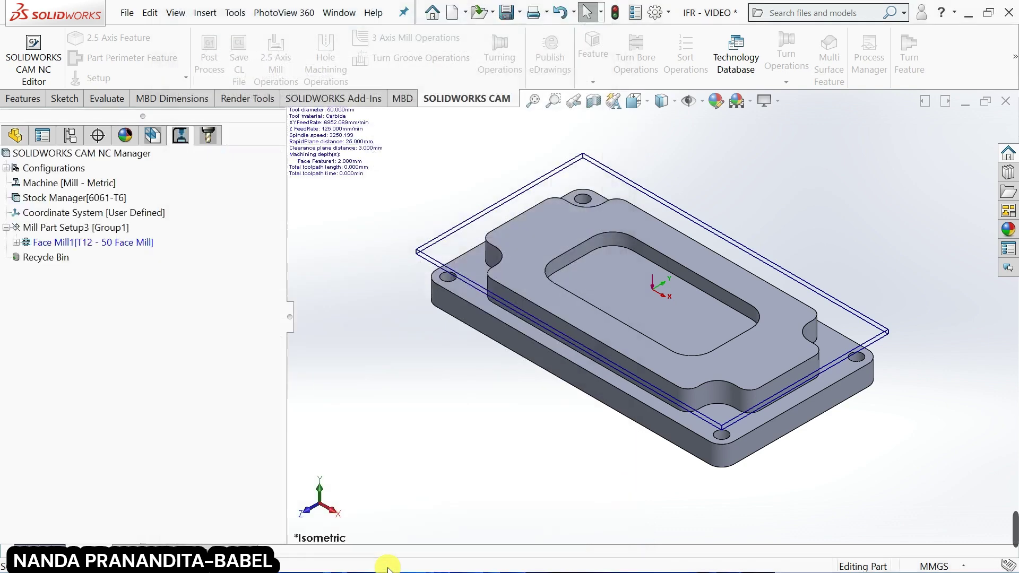
Step: Generate the face mill operation's toolpath and simulate it through to the end, comparing the machined stock with the part
right_click(125, 244)
left_click(215, 174)
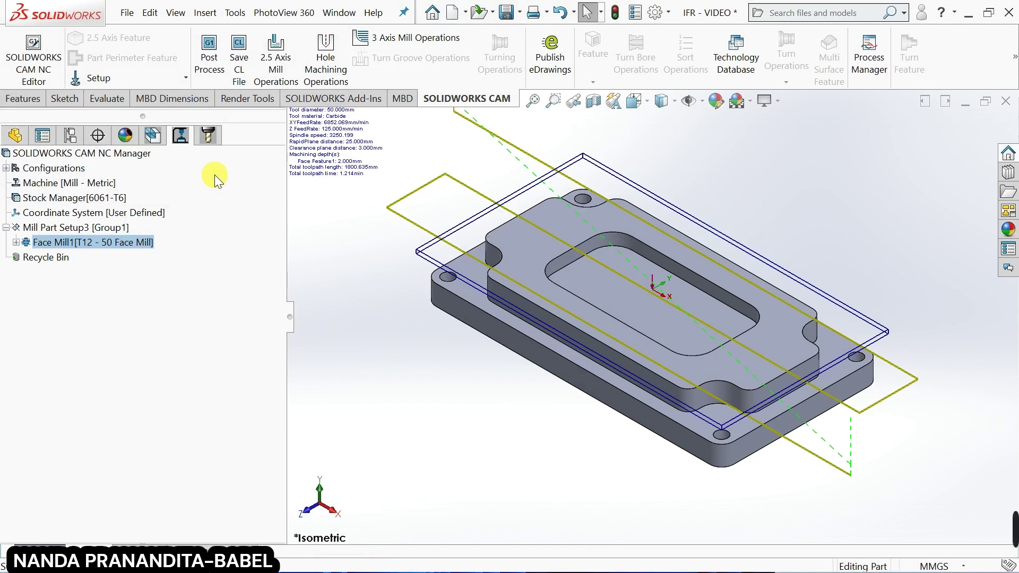
right_click(132, 245)
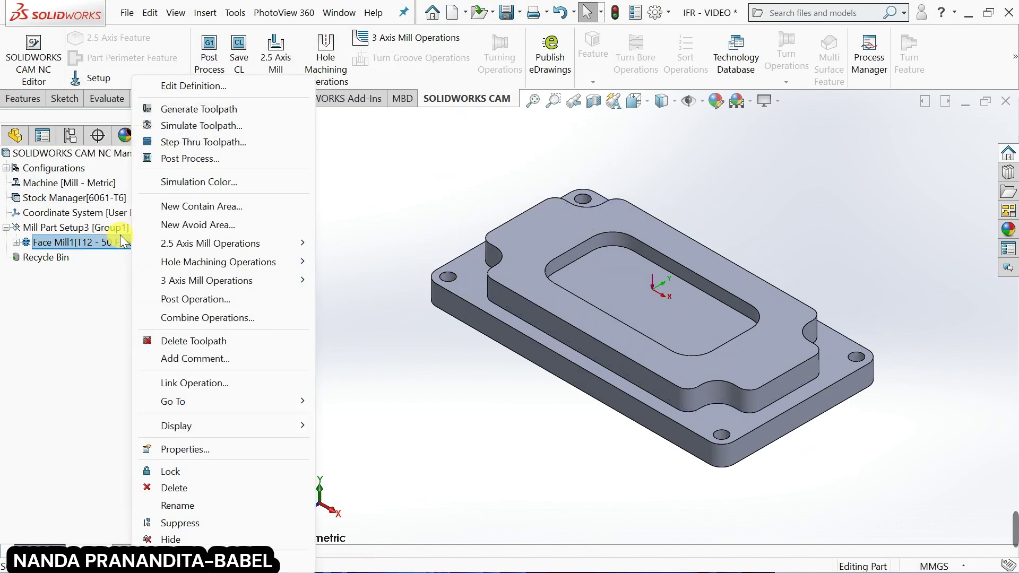
left_click(232, 129)
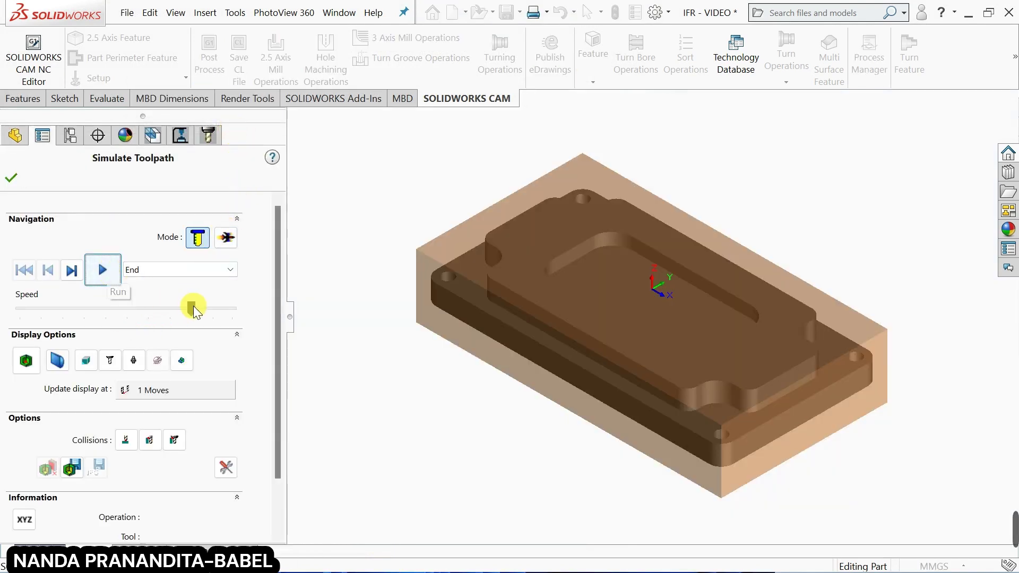
left_click(102, 272)
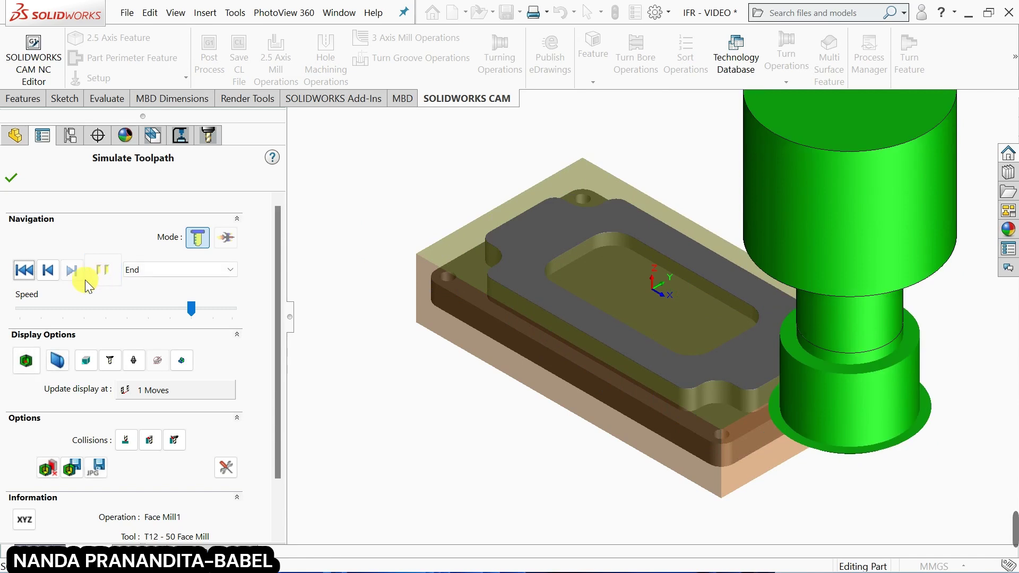
left_click(27, 361)
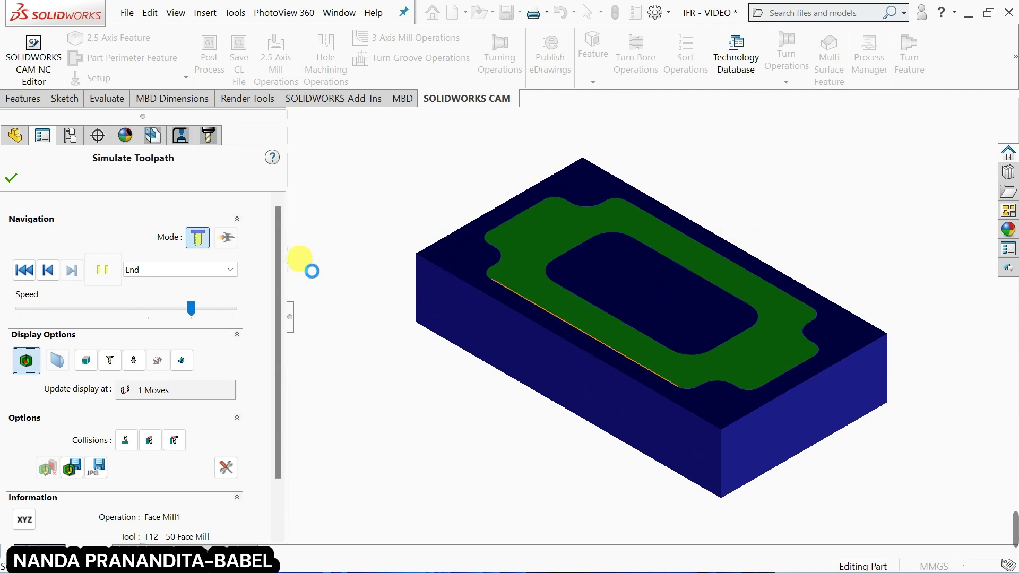
left_click(13, 179)
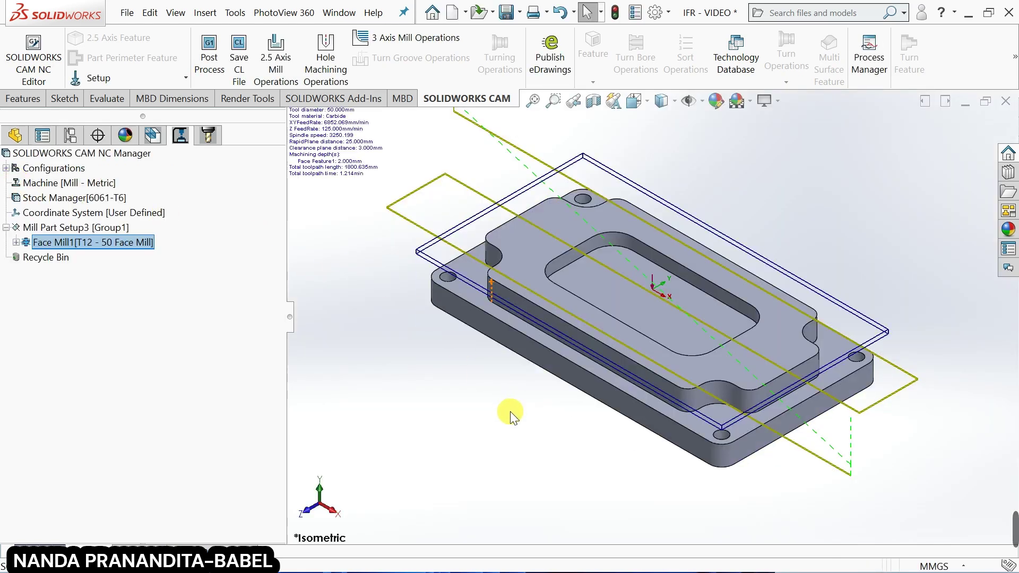